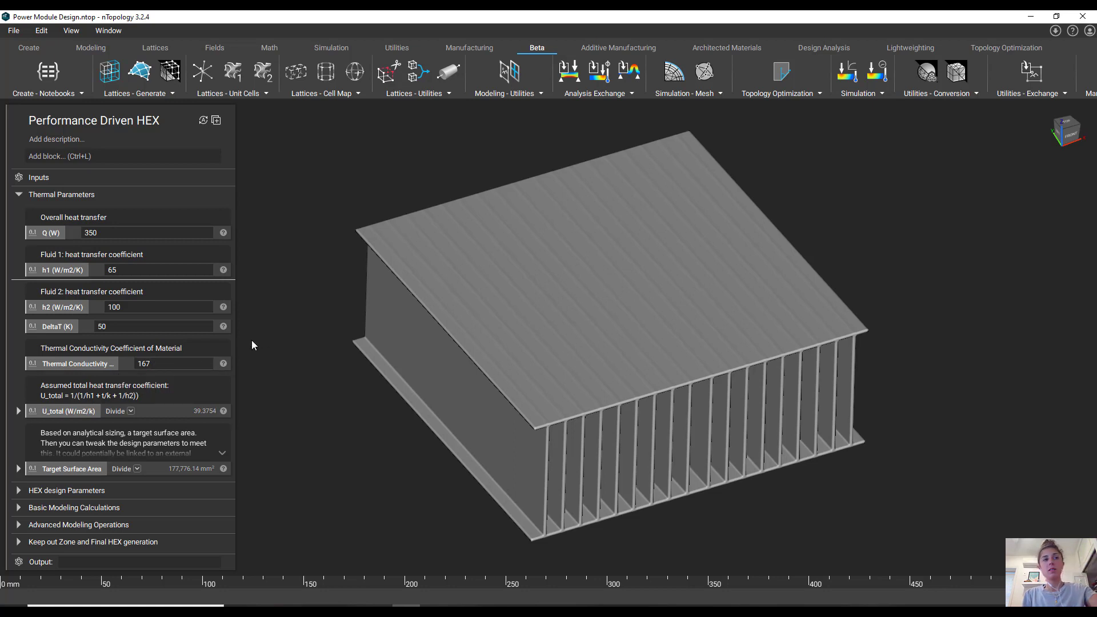
Expand the HEX design parameters section and compare the target surface area with the computed surface area and area factor
click(189, 472)
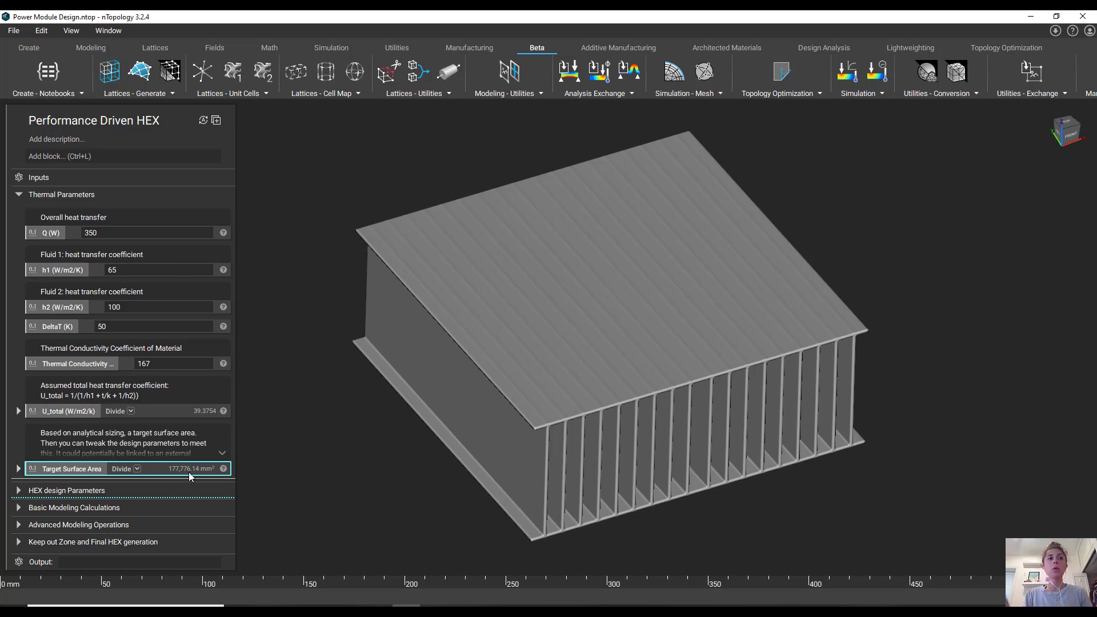
click(20, 492)
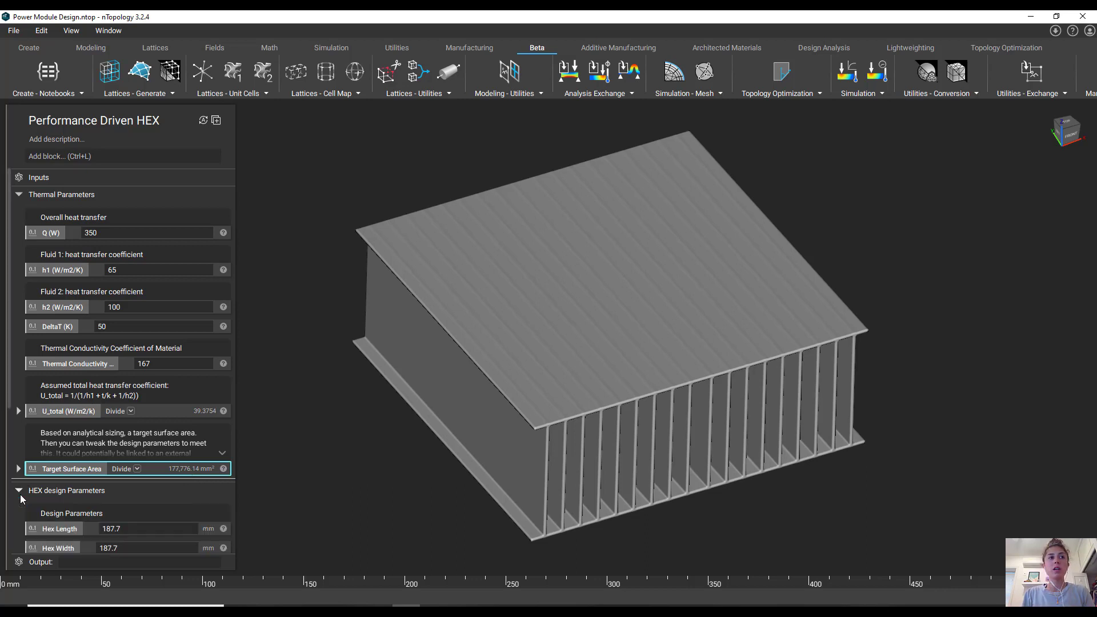
scroll(42, 472, down, 4)
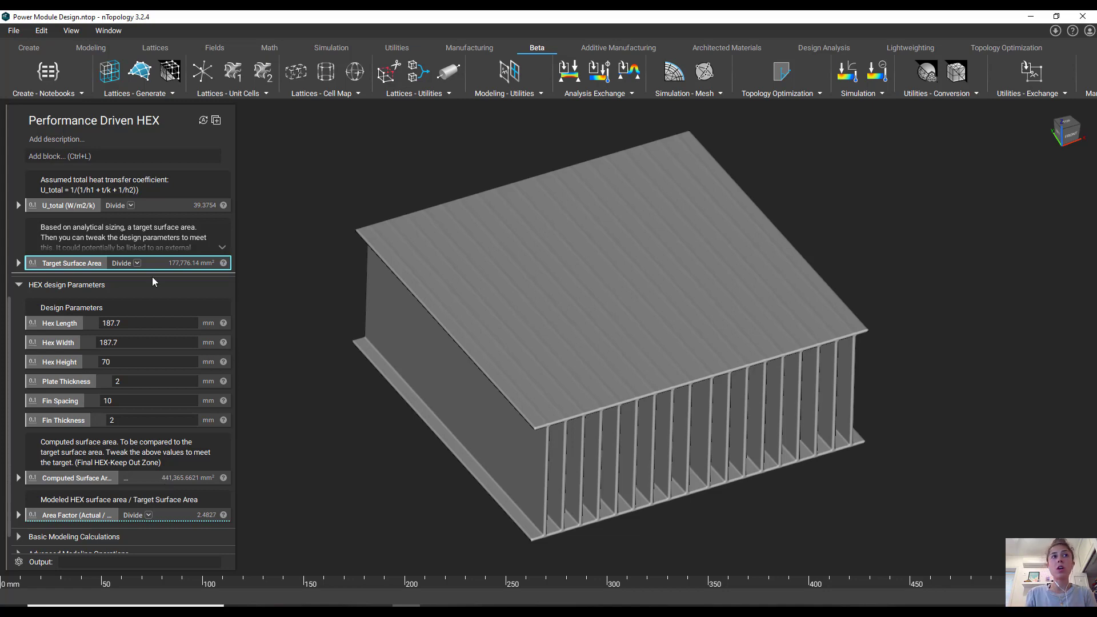
scroll(163, 262, up, 5)
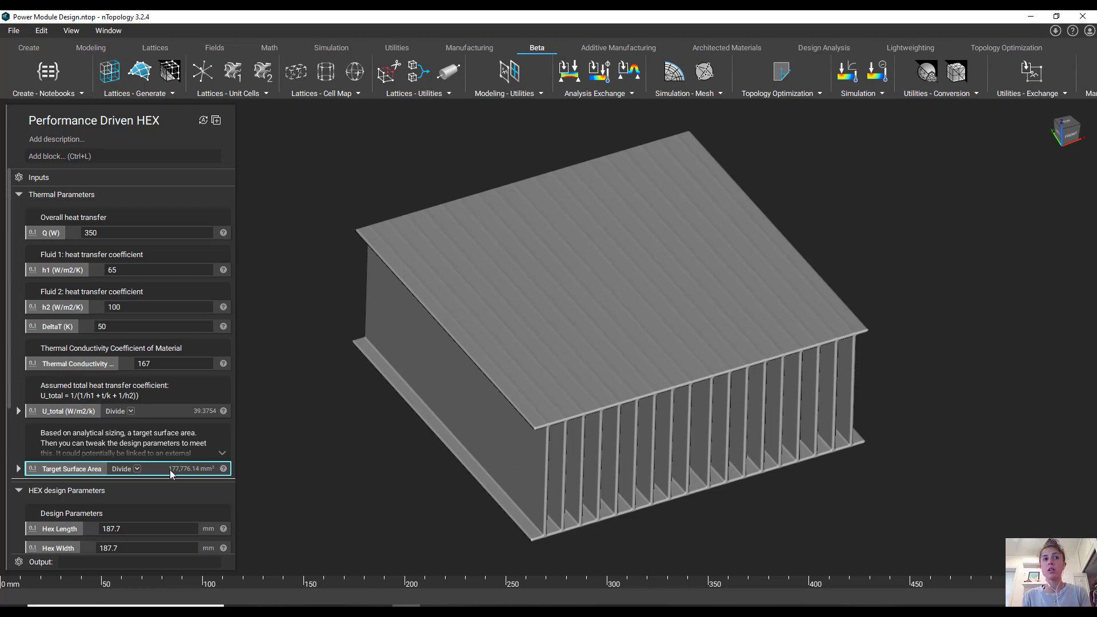
scroll(174, 476, down, 5)
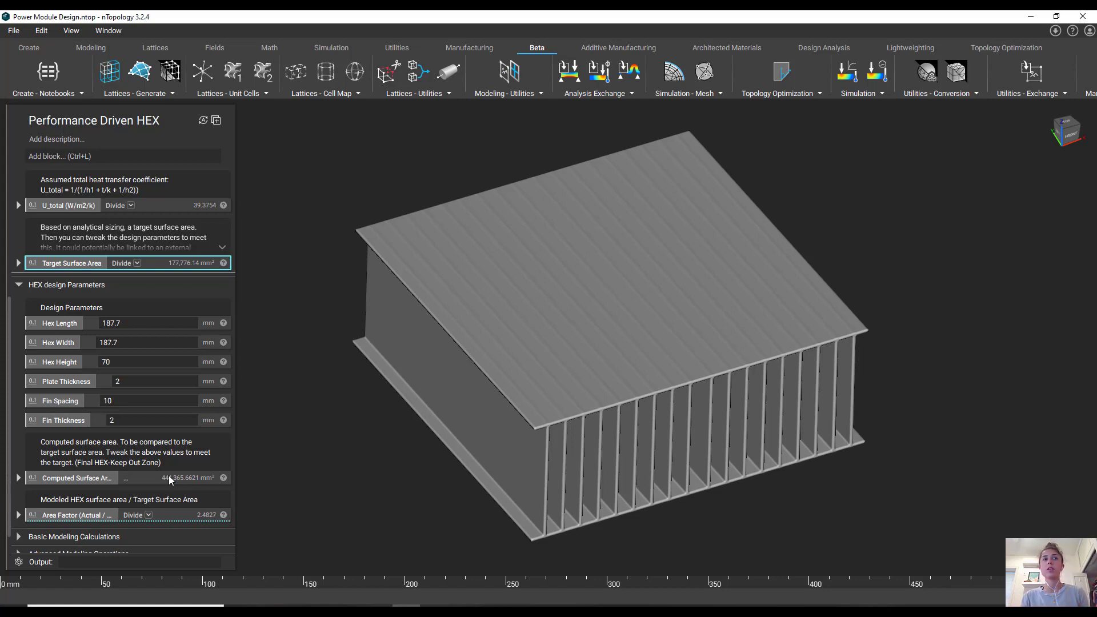
scroll(53, 272, up, 6)
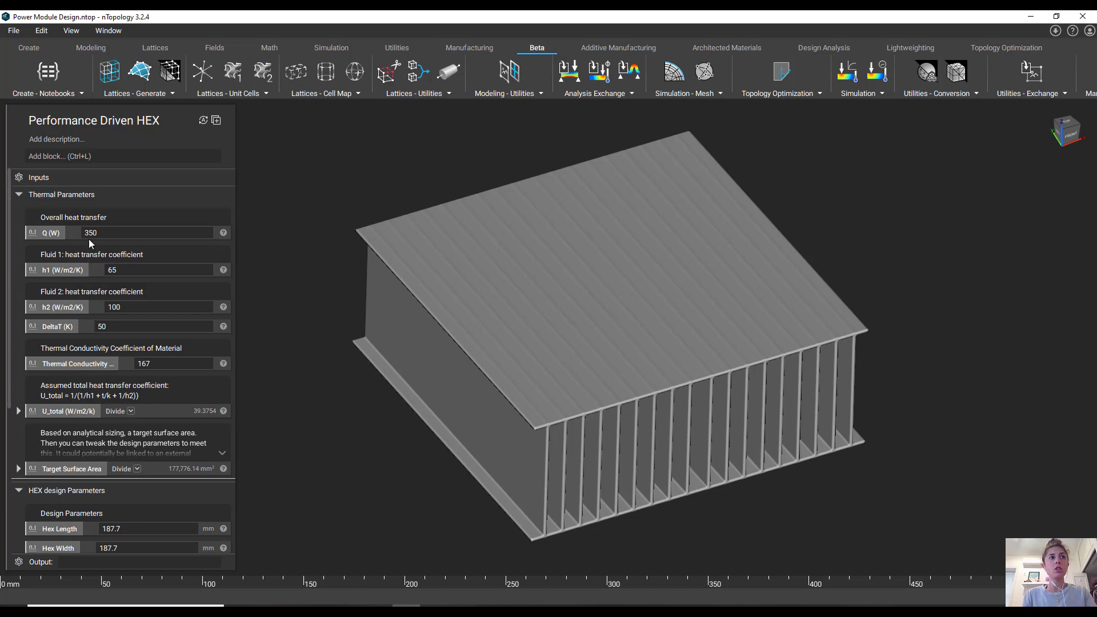
Expand the U_total block to examine how the heat transfer coefficients, fin thickness and thermal conductivity feed its formula, and collapse it
click(85, 270)
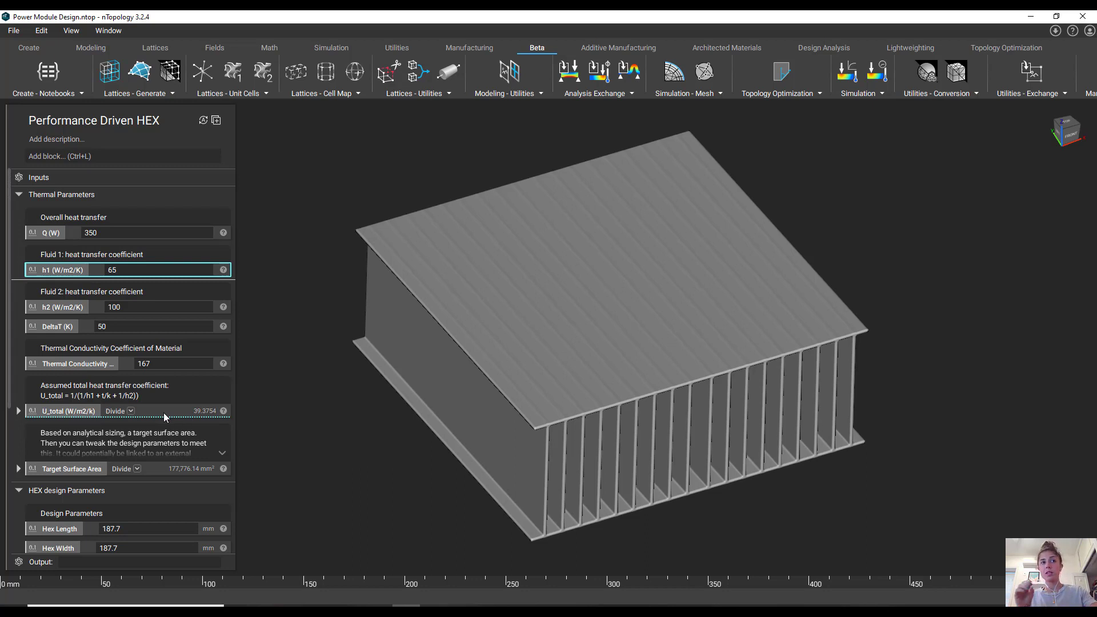
click(19, 411)
scroll(86, 423, down, 2)
scroll(193, 428, down, 2)
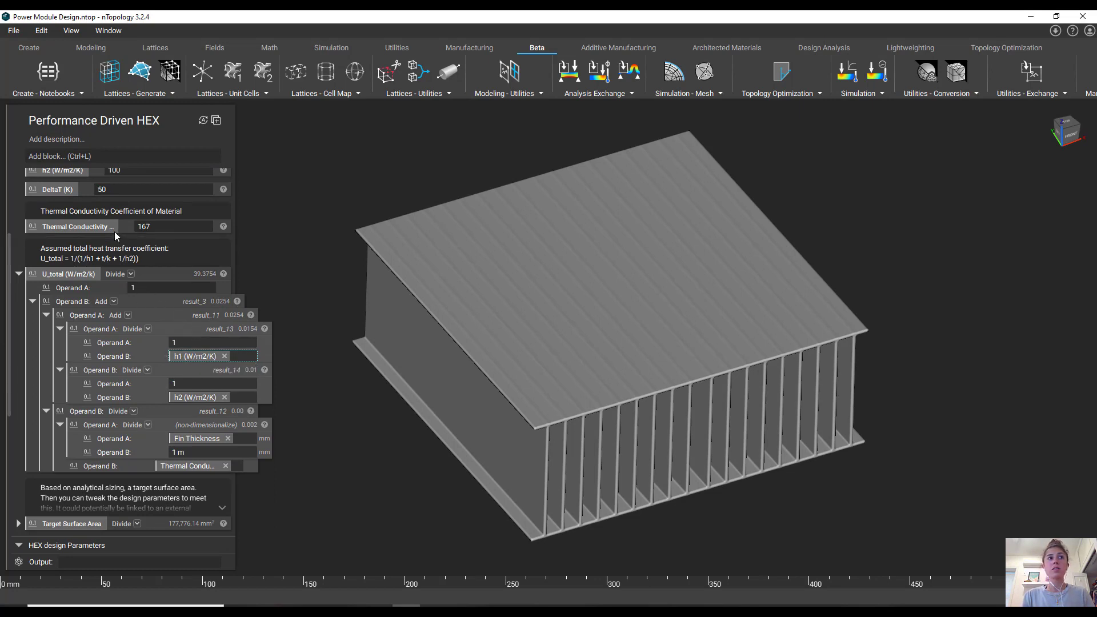
scroll(115, 231, up, 2)
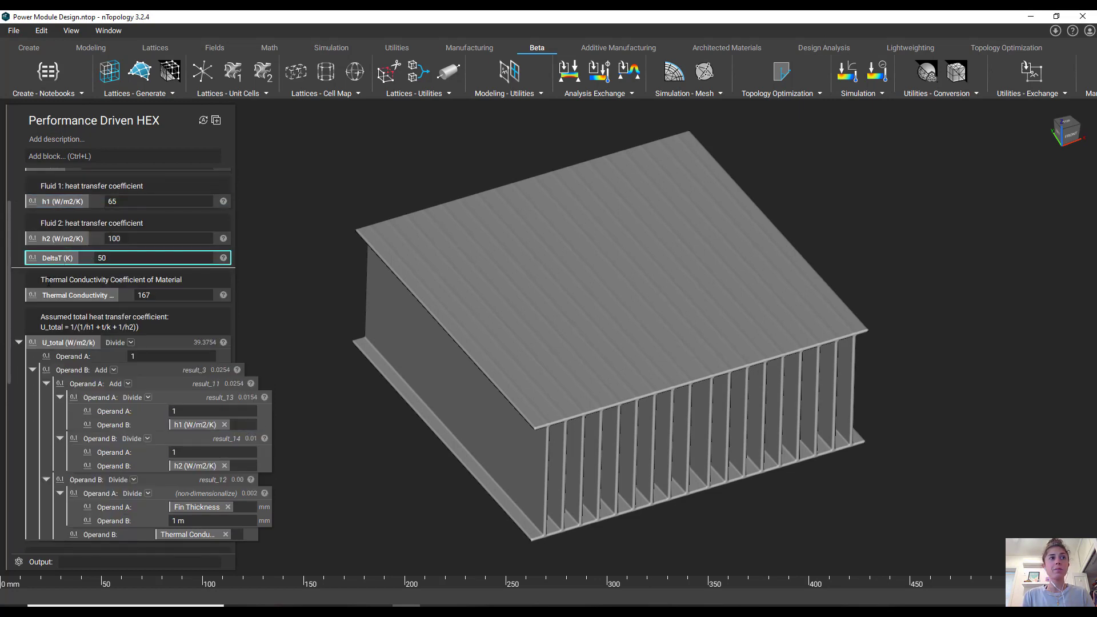
click(17, 342)
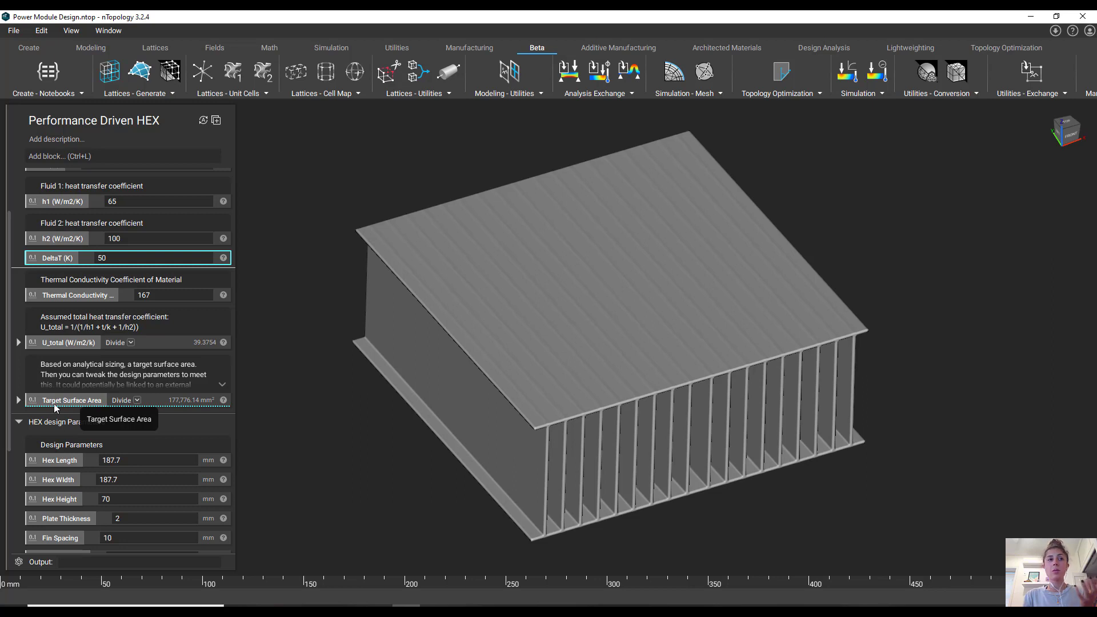
Expand the Target Surface Area block to examine its formula using Q, U_total and DeltaT, collapse it and check the thermal inputs
click(19, 399)
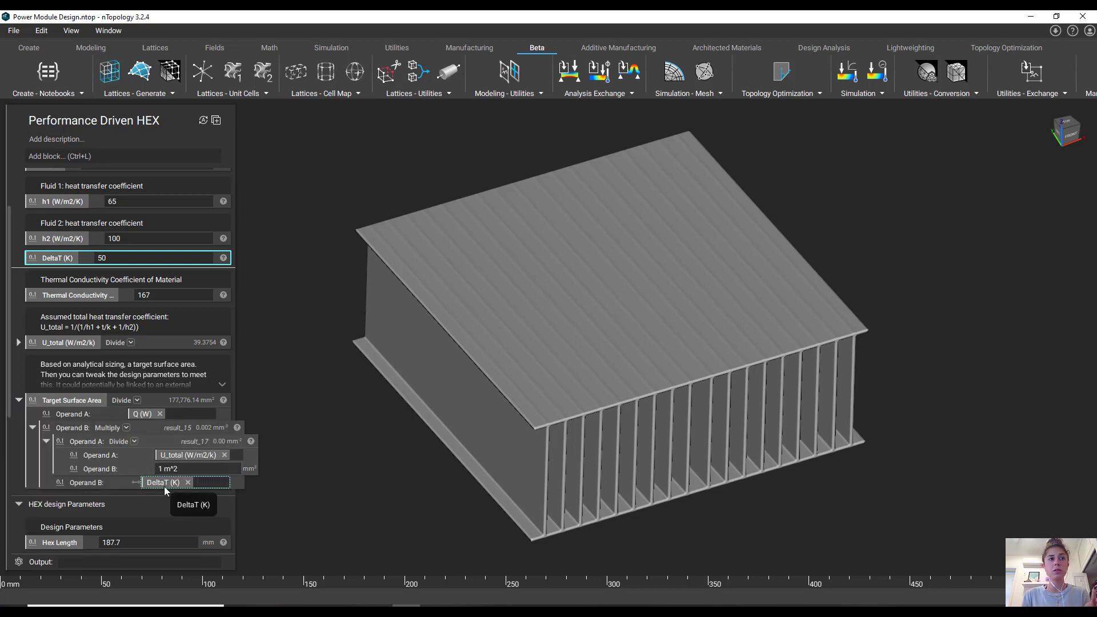
click(18, 399)
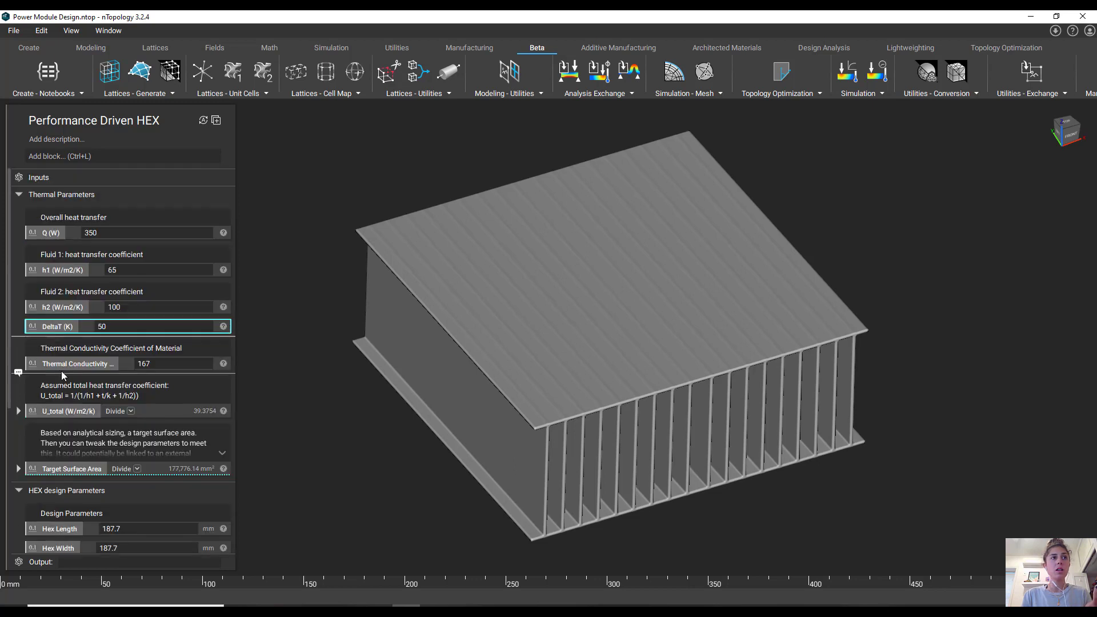
click(68, 306)
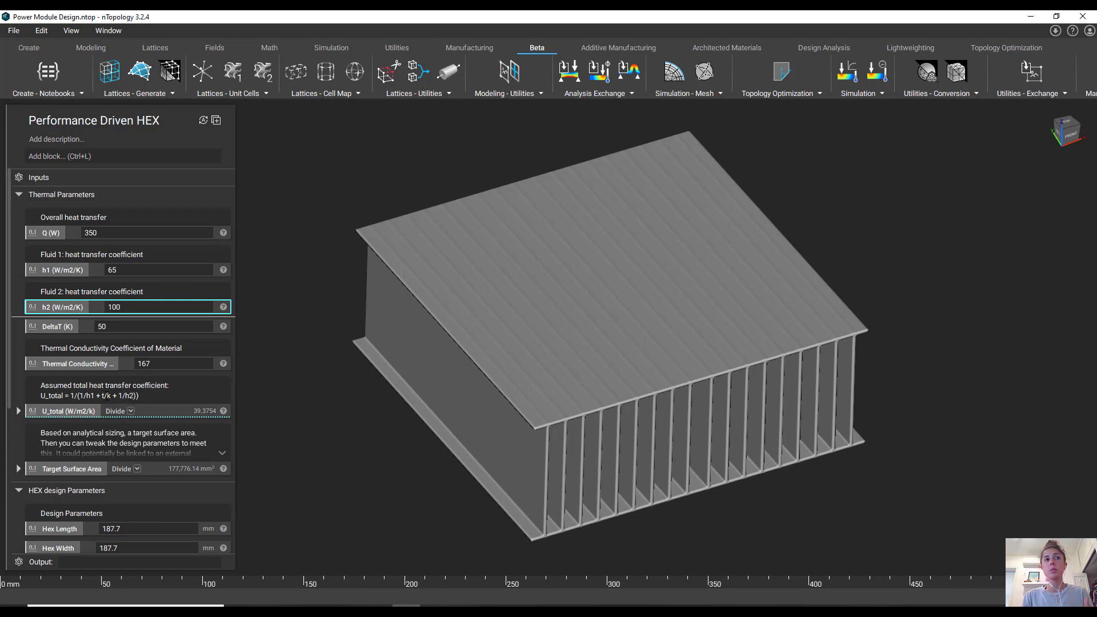
Review the HEX design parameters for overall dimensions, plate thickness and fin spacing, selecting Hex Length
scroll(108, 397, down, 5)
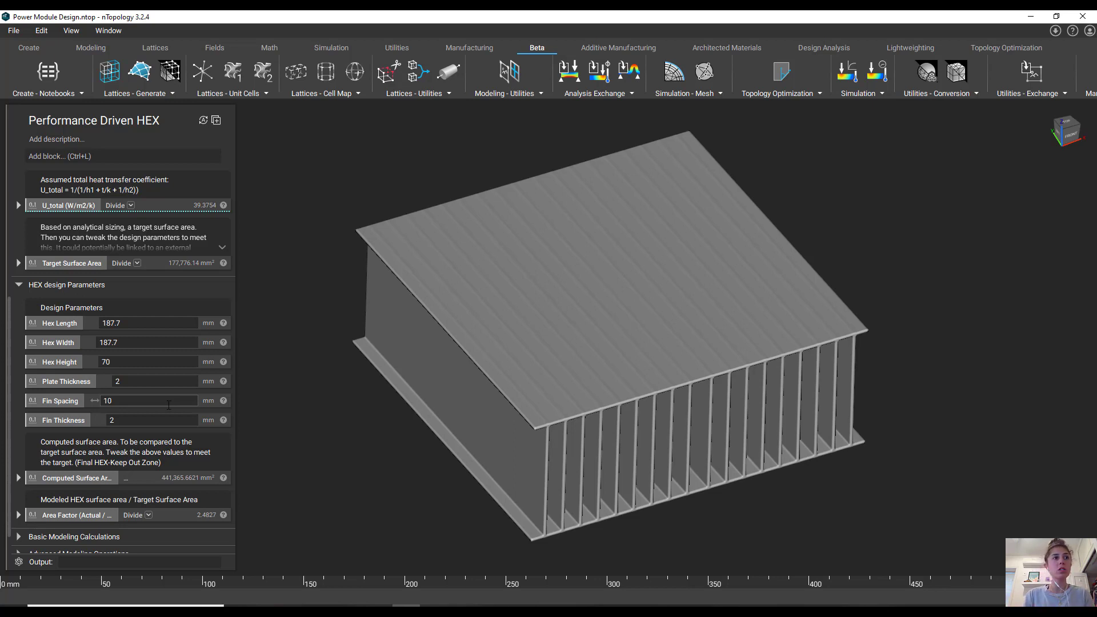
click(71, 323)
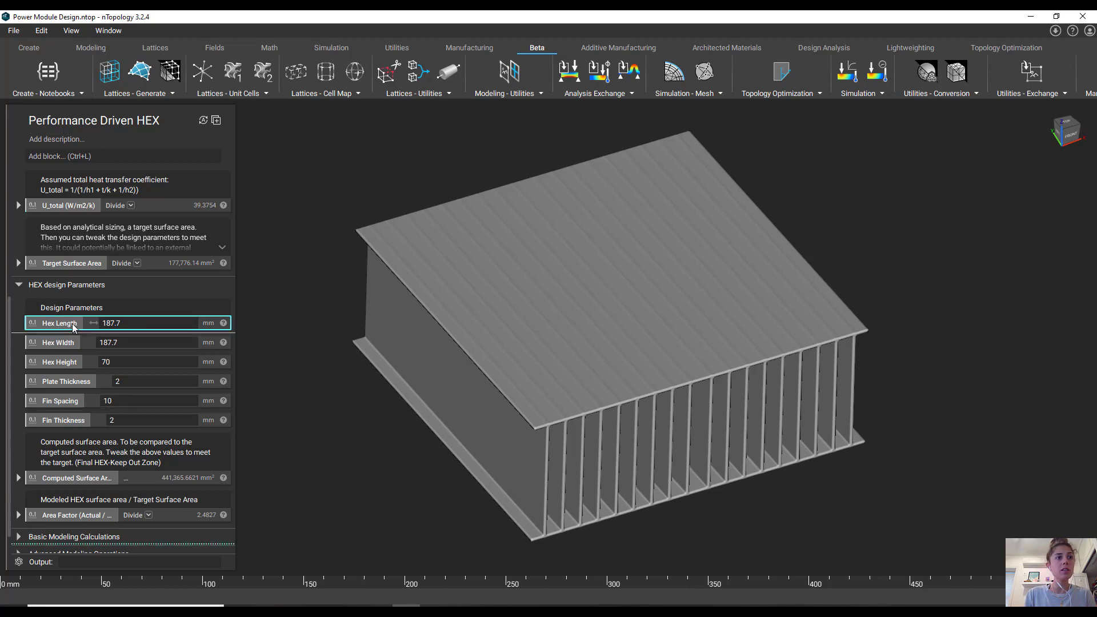
scroll(72, 324, down, 1)
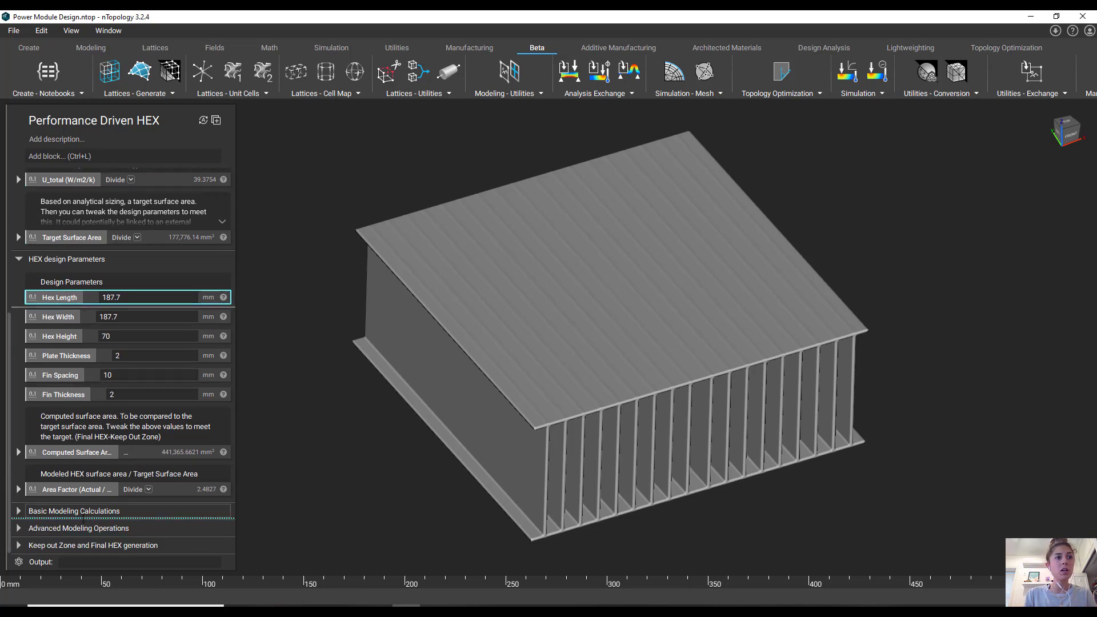
Expand Basic Modeling Calculations and its Divide block to examine how Hex Length and Fin Spacing determine X-Count
click(19, 510)
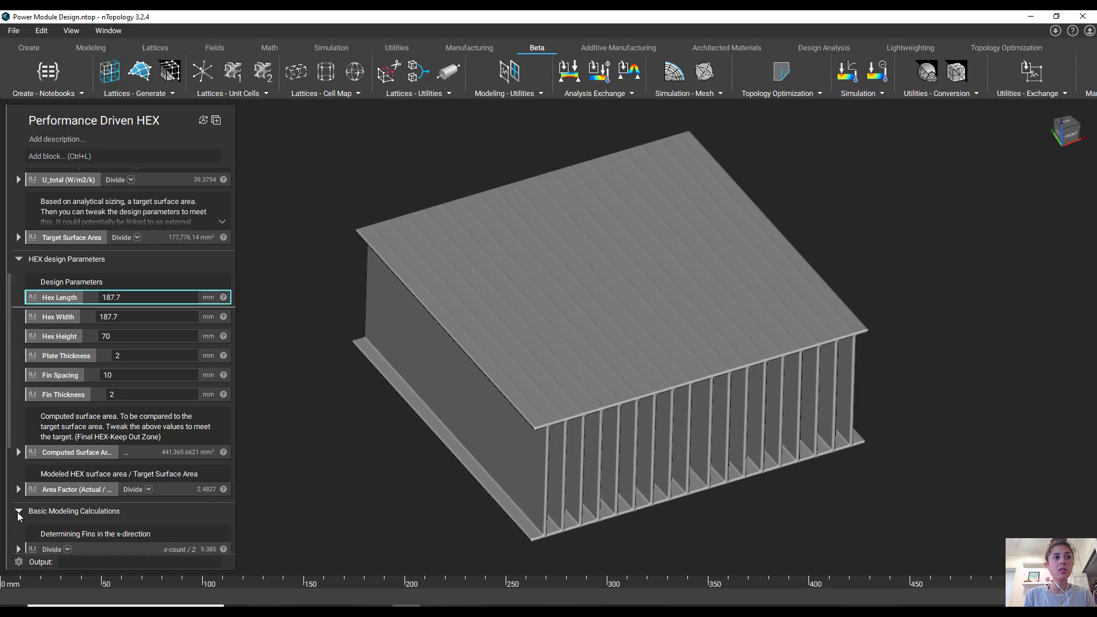
scroll(17, 512, down, 4)
click(21, 447)
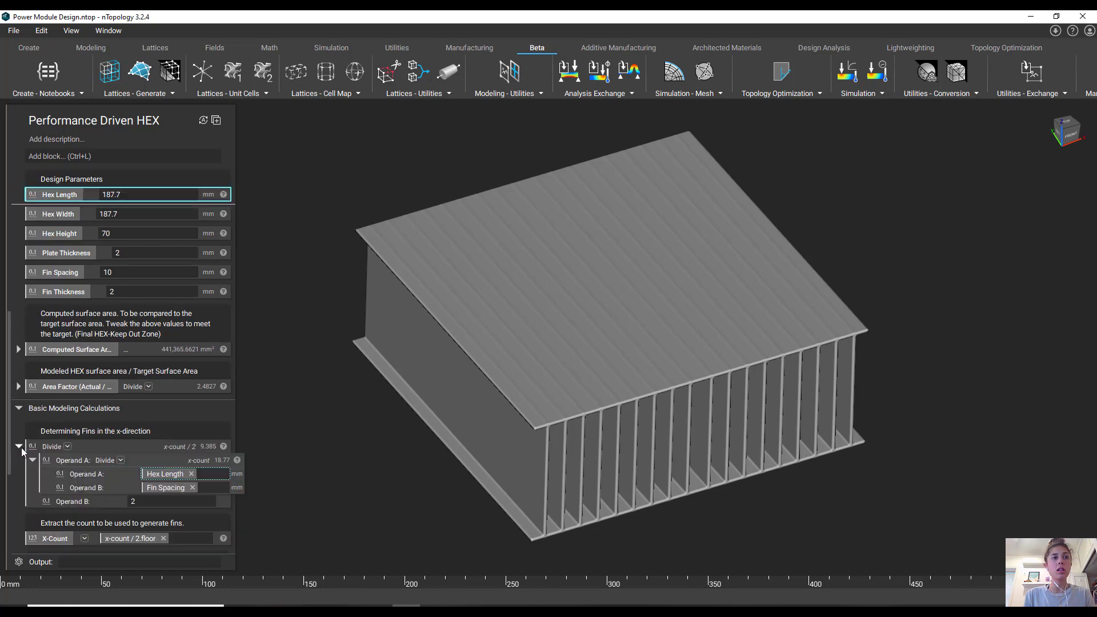
scroll(24, 446, down, 1)
scroll(81, 311, up, 1)
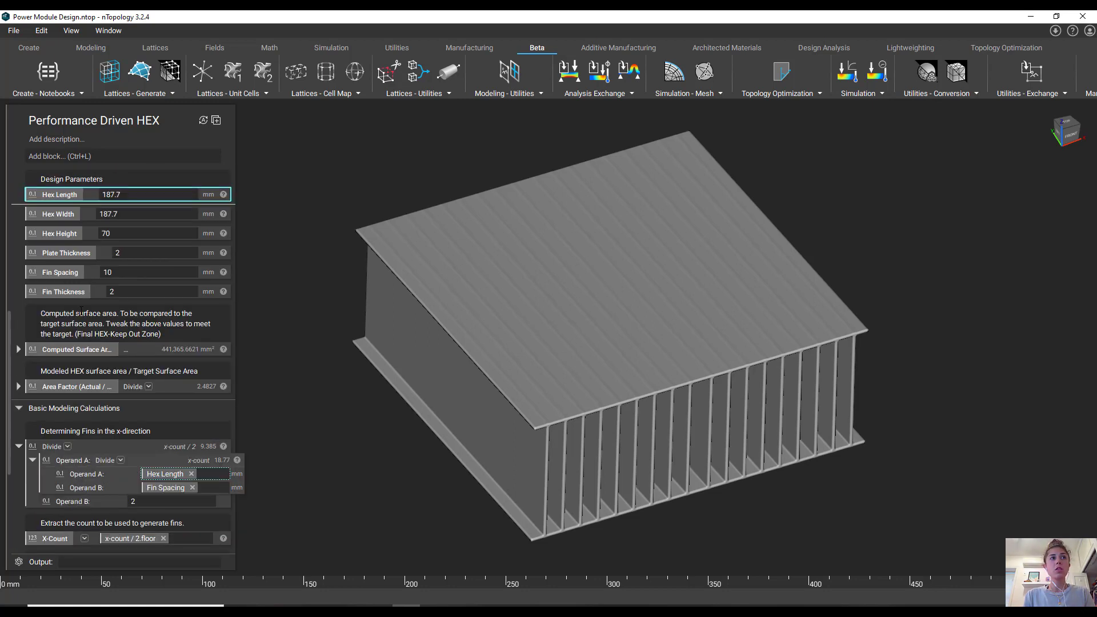
scroll(115, 448, down, 2)
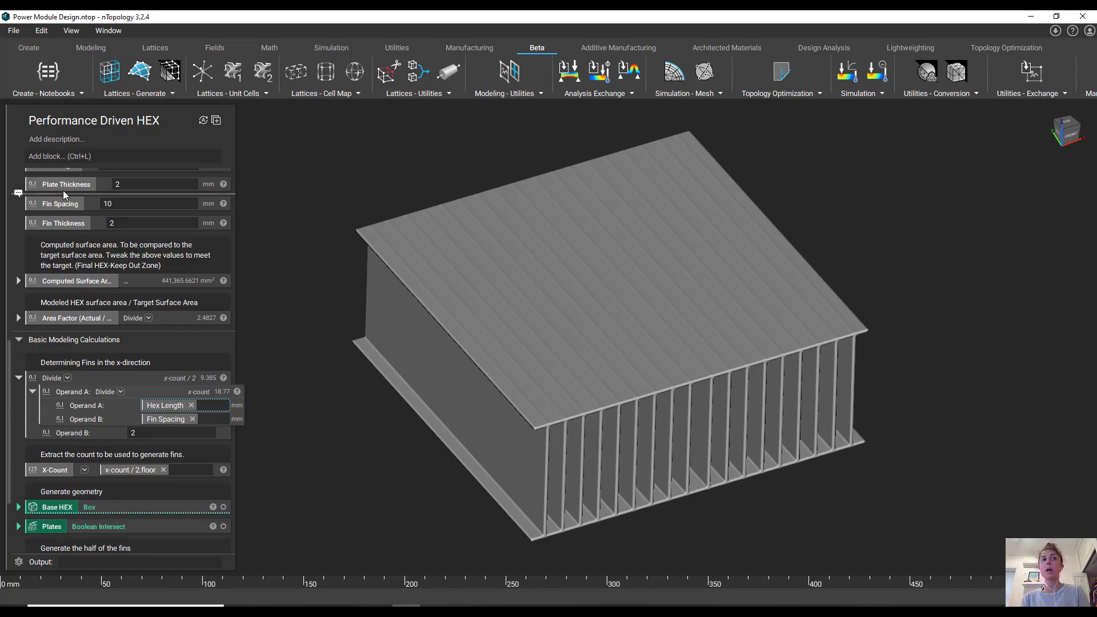
click(61, 204)
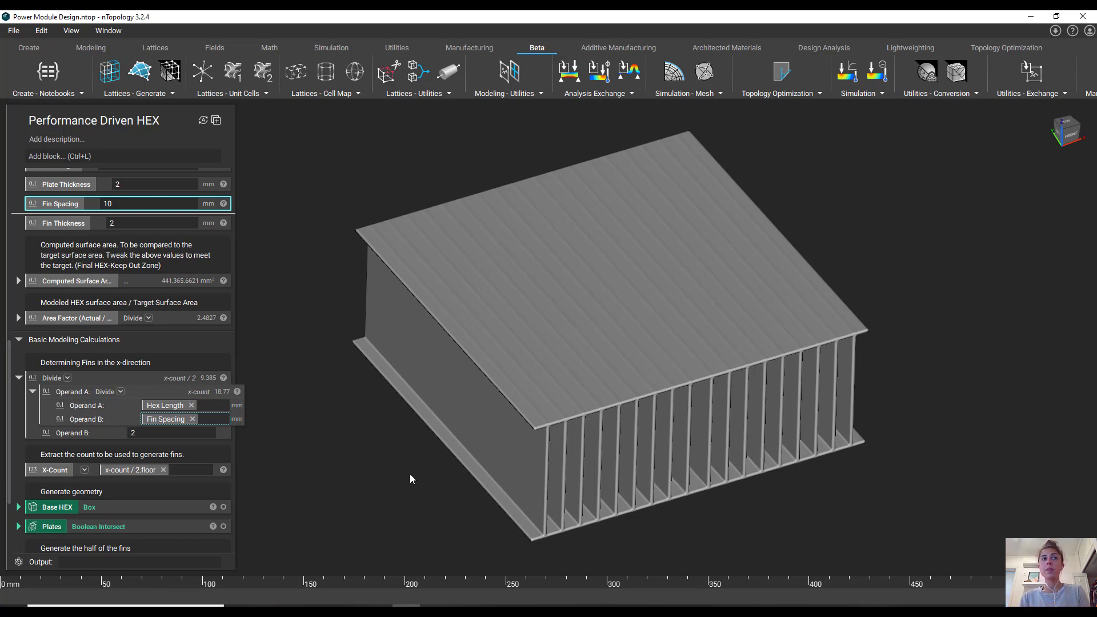
click(328, 471)
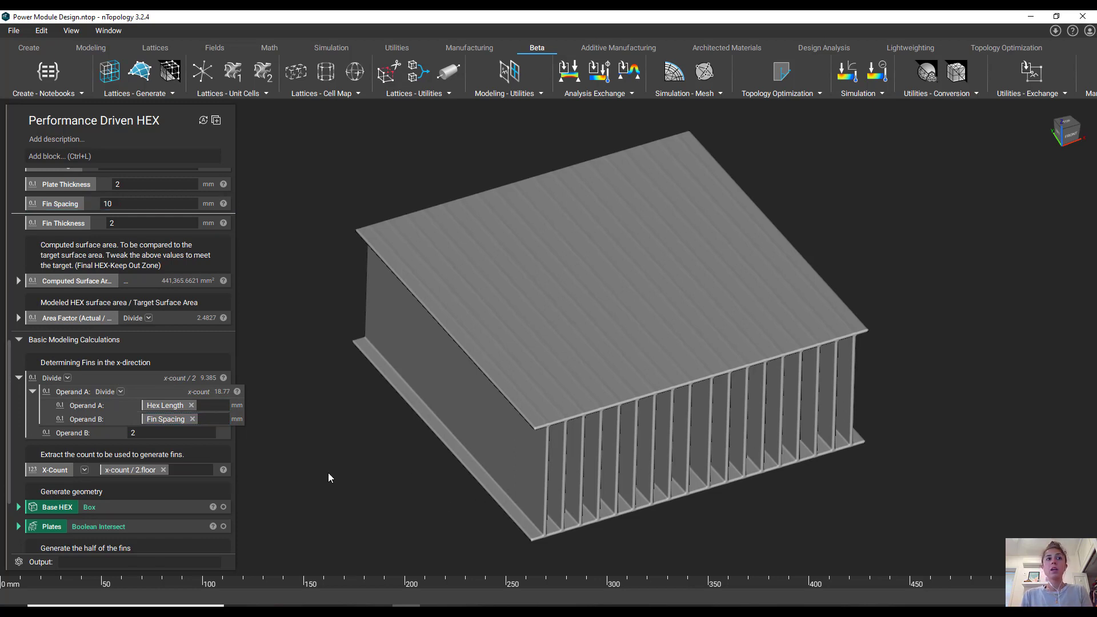
click(133, 380)
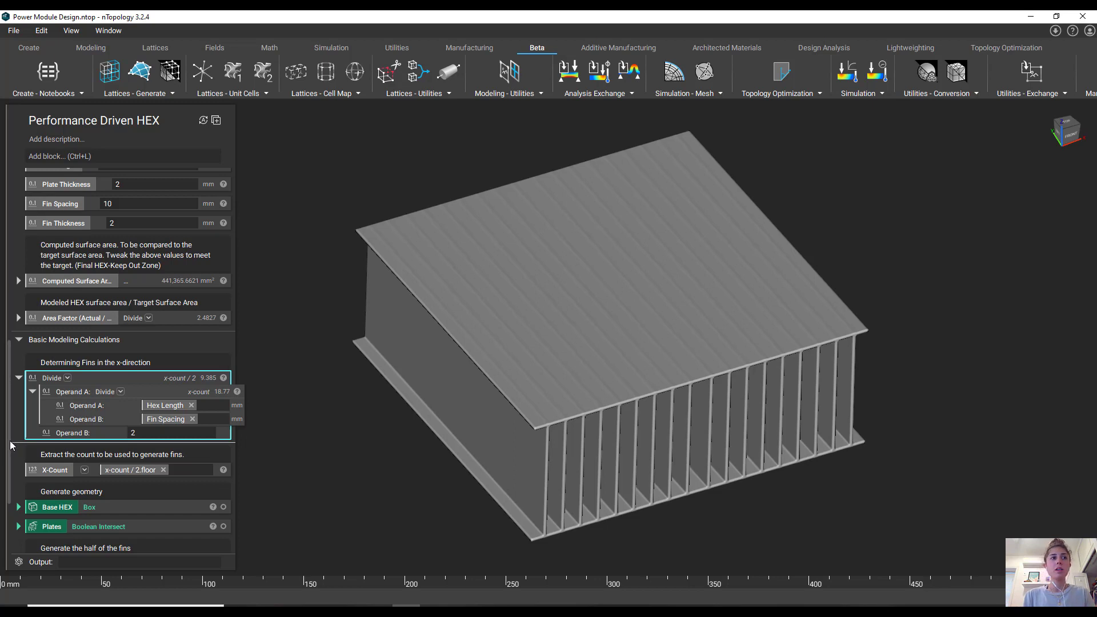
click(58, 471)
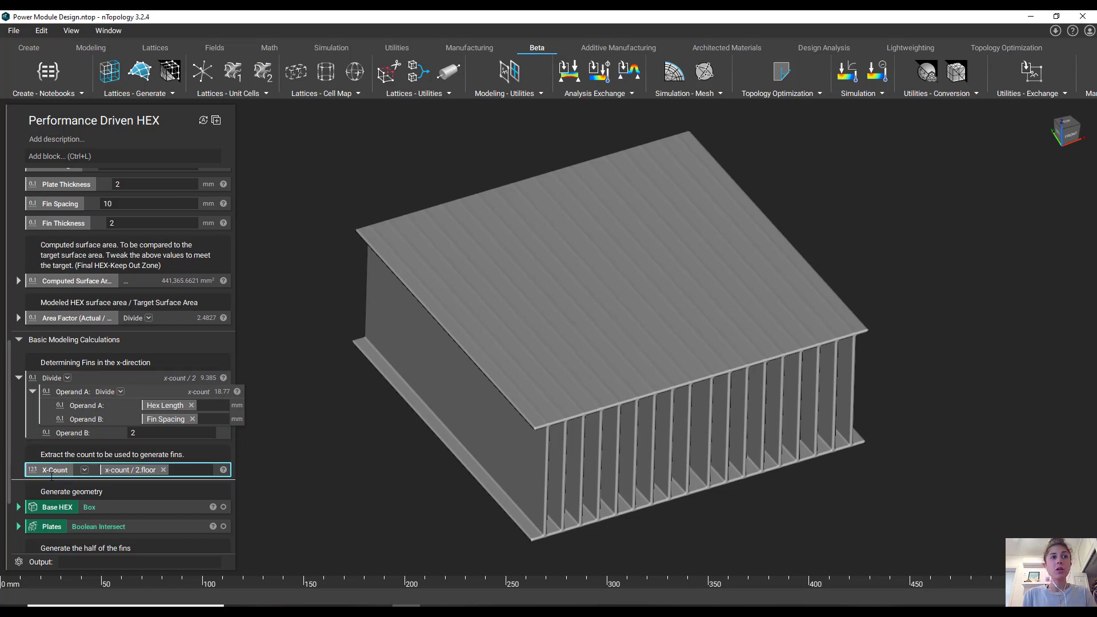
Expand the X Direction Fins (half) array body to inspect its count and spacing vectors, and collapse it
scroll(57, 474, down, 2)
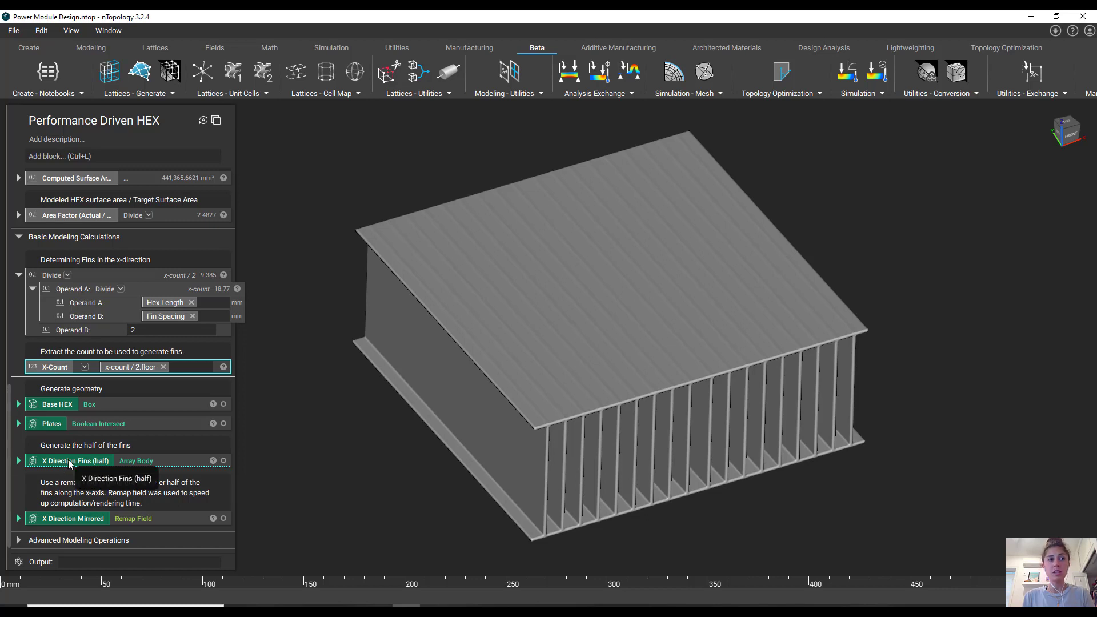
click(19, 461)
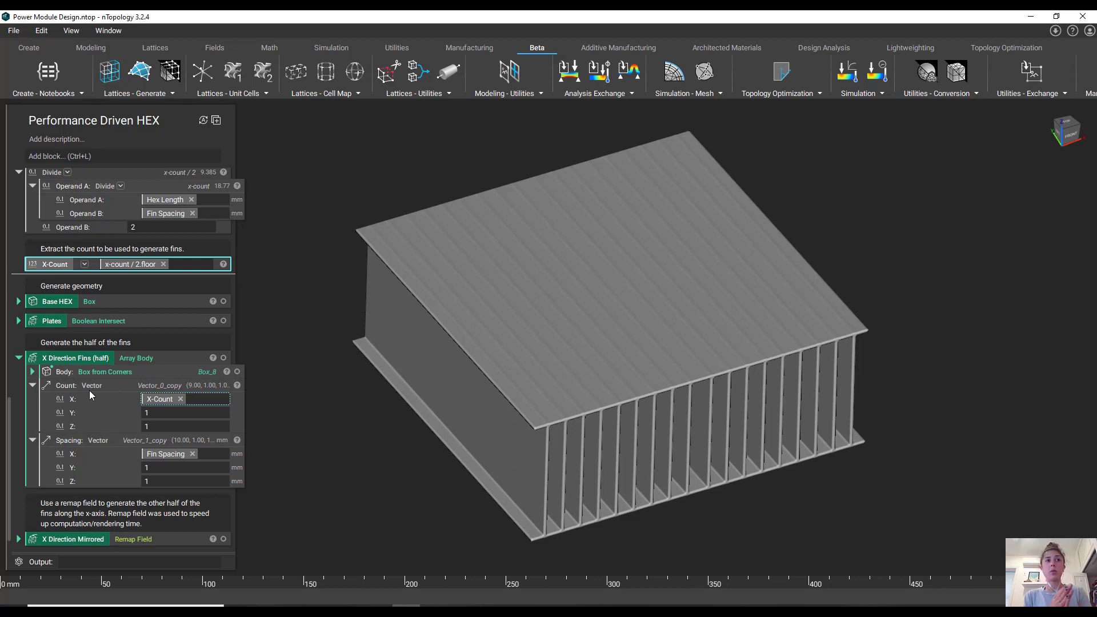
click(19, 357)
Expand the X Direction Mirrored remap field and compare it with the half-fin array in the viewport, leaving both bodies displayed
click(19, 507)
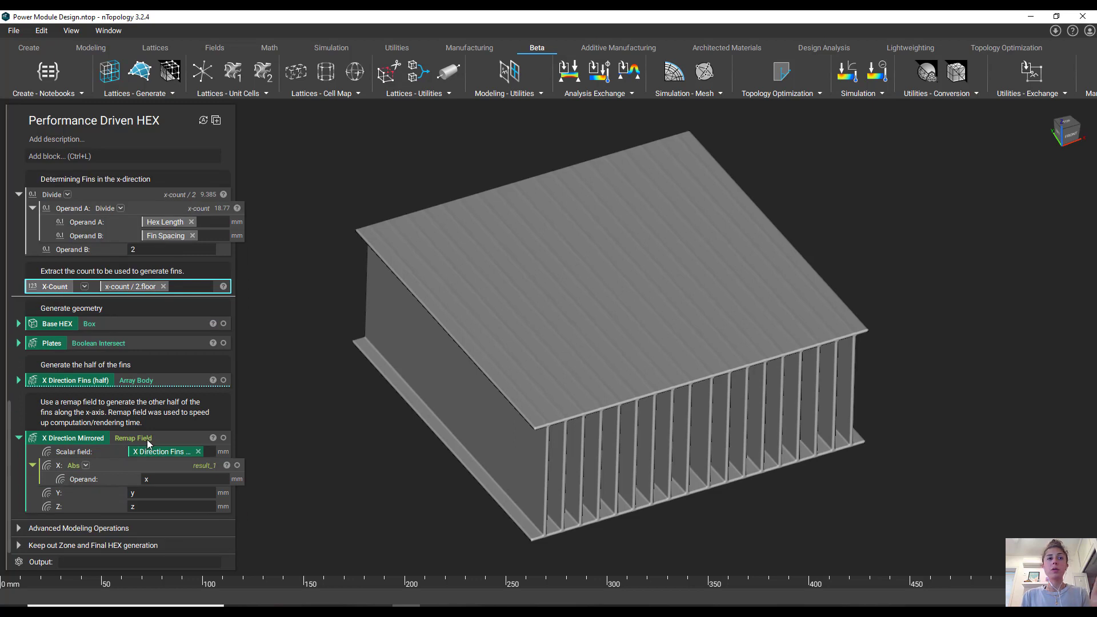
click(146, 440)
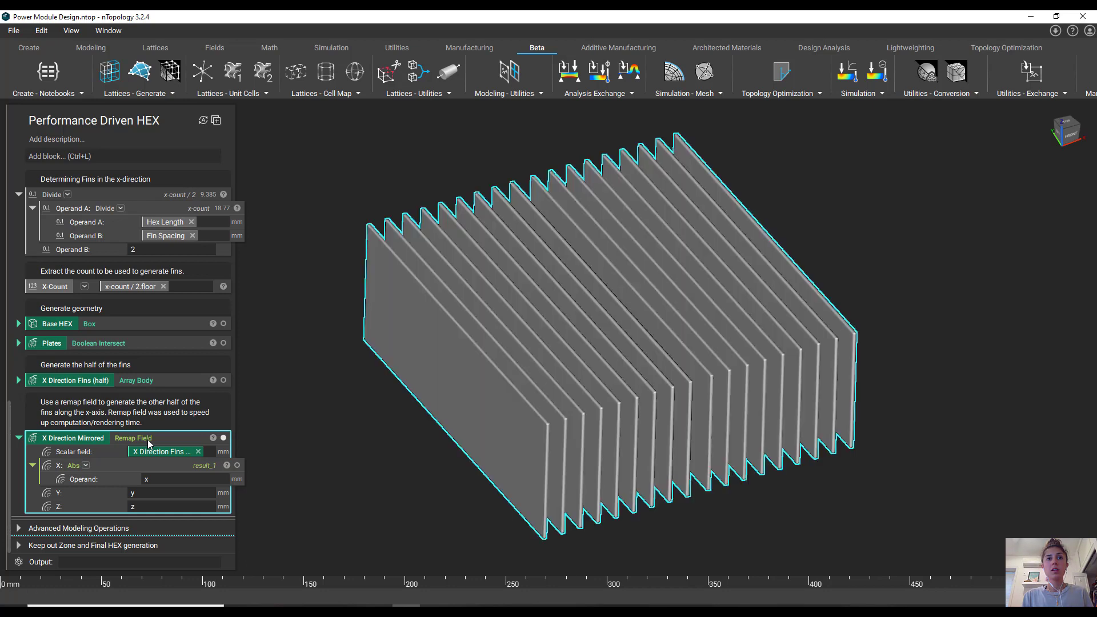
click(172, 382)
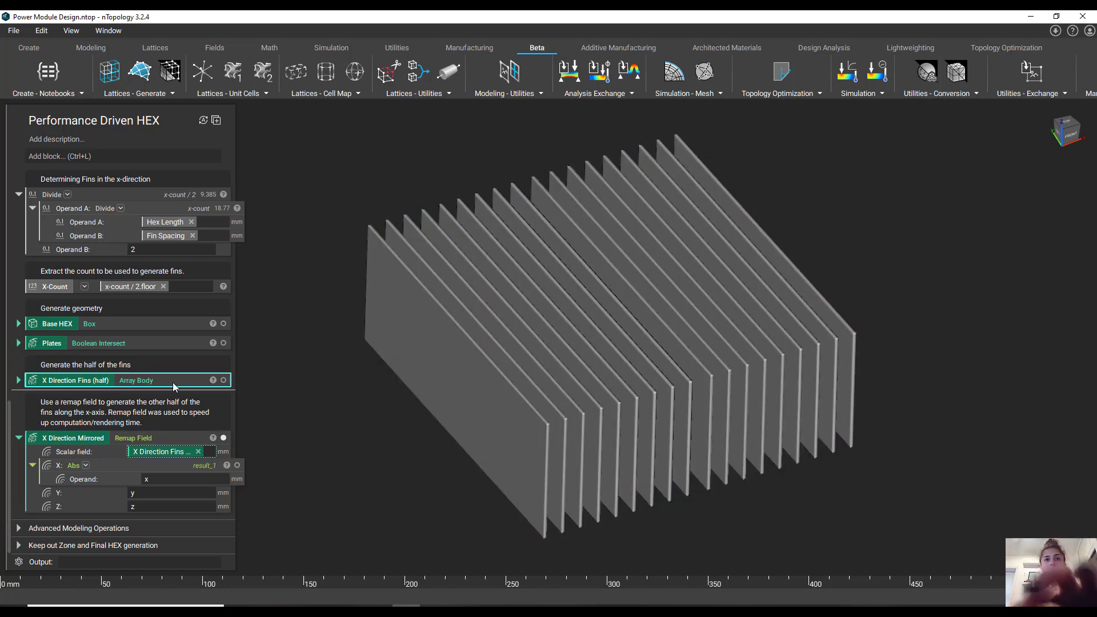
key(i)
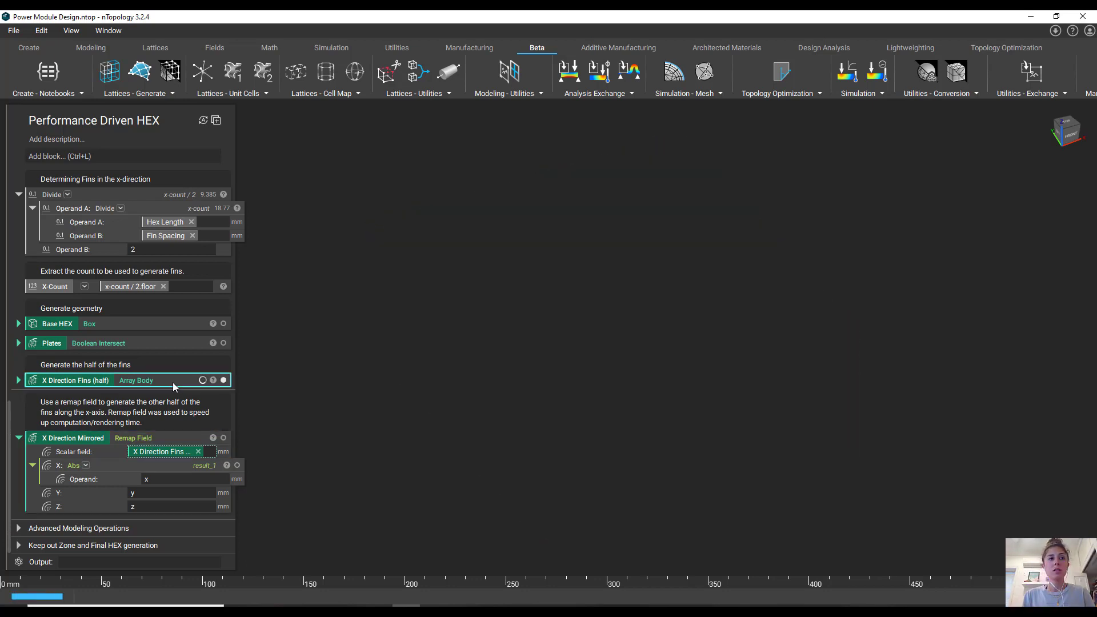
click(175, 444)
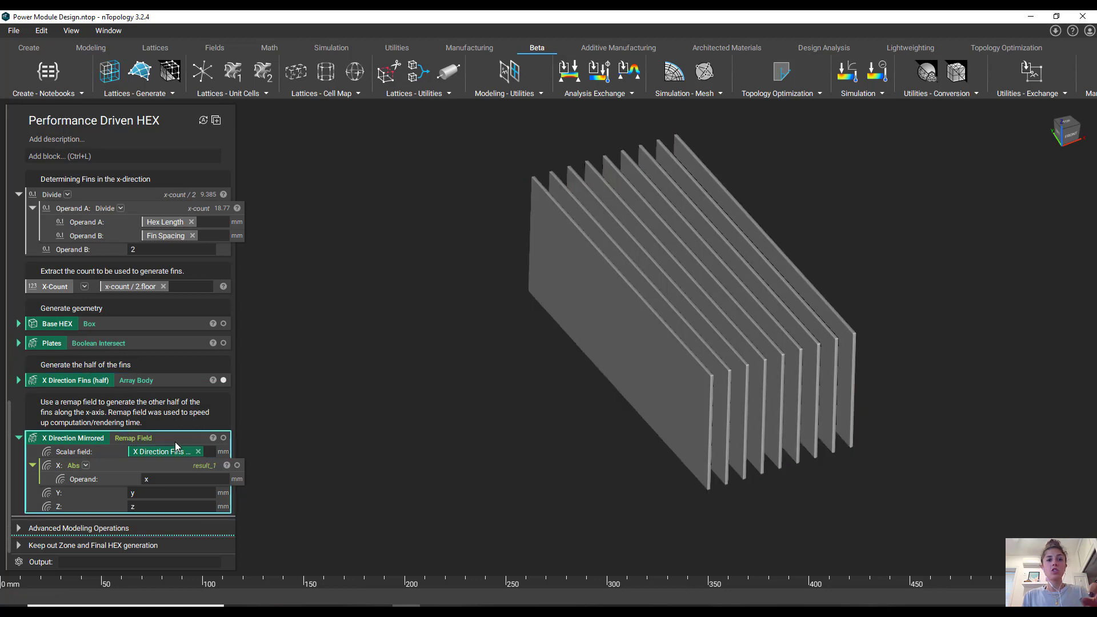
key(v)
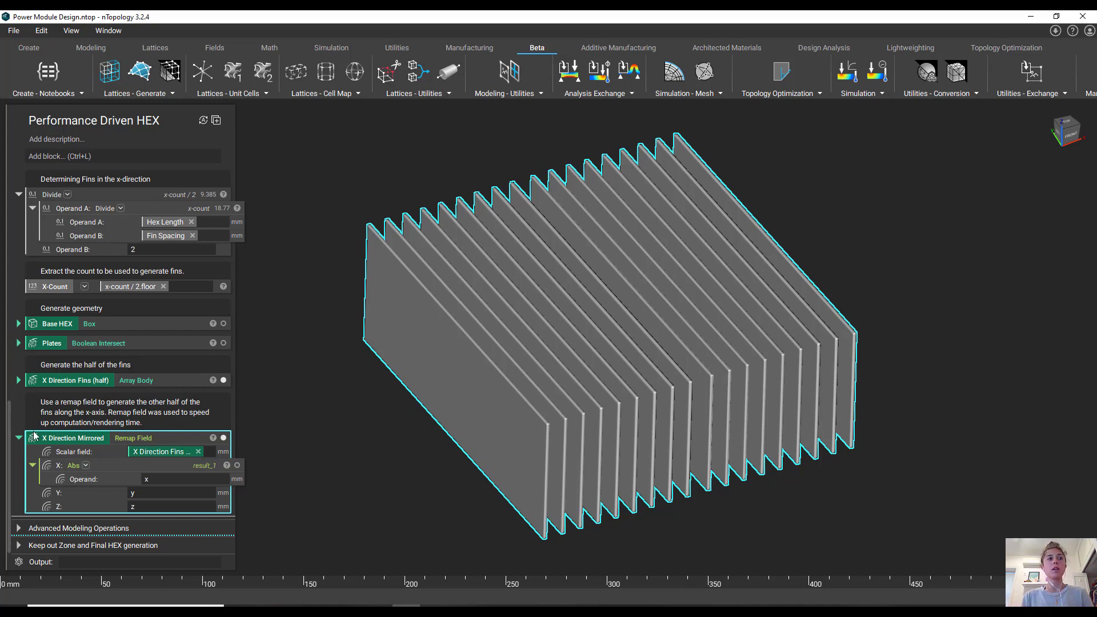
Recheck the HEX design parameters and return to the Basic Modeling Calculations section heading
scroll(19, 437, up, 8)
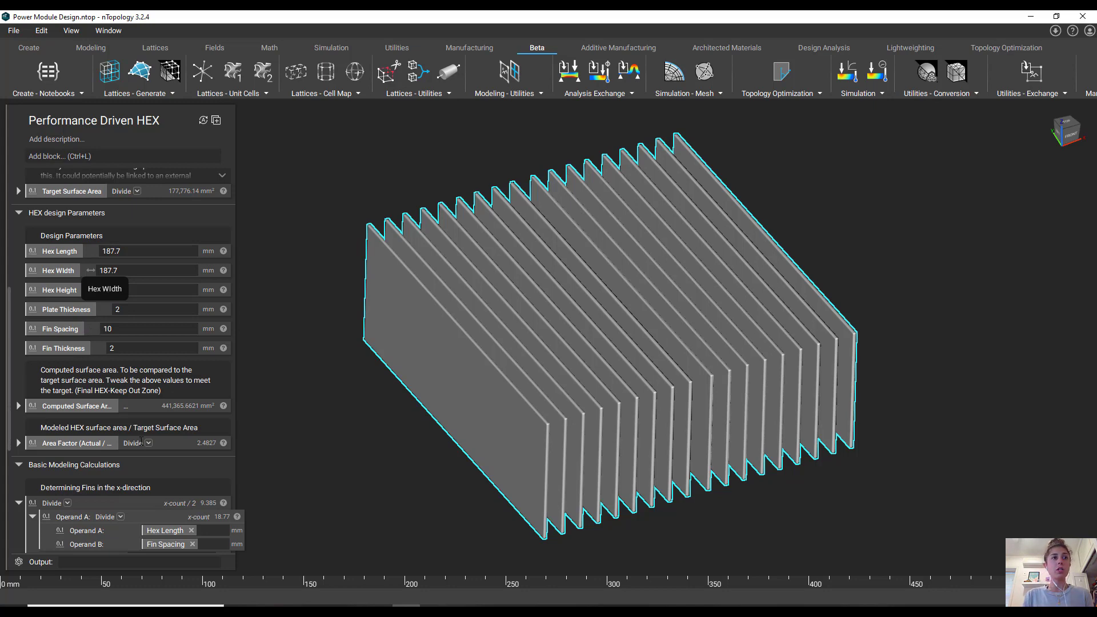
scroll(141, 443, down, 3)
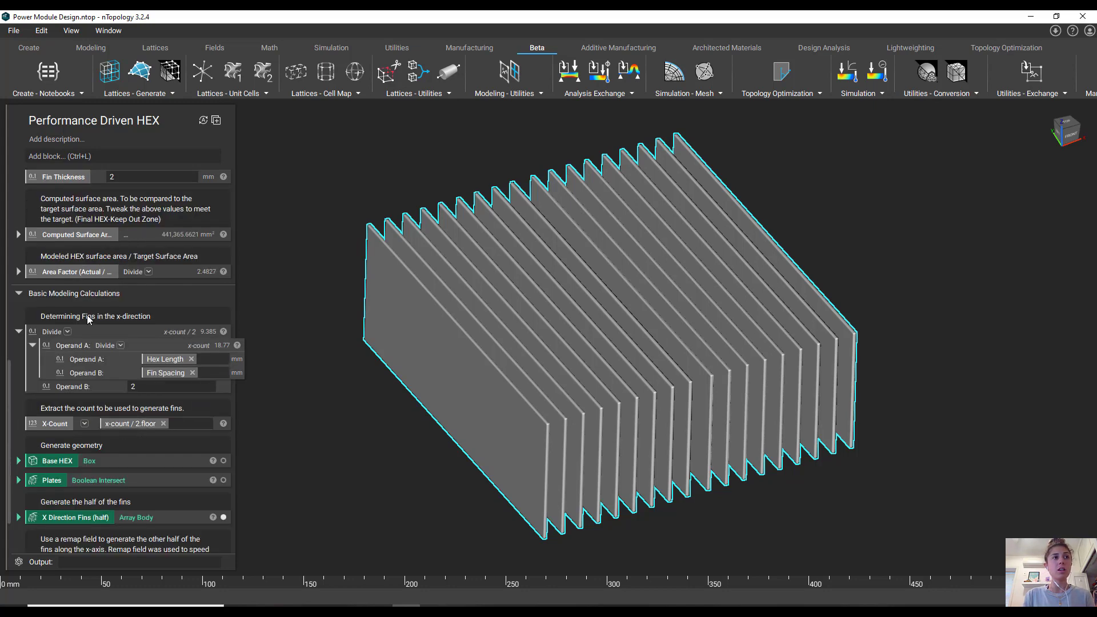
click(74, 293)
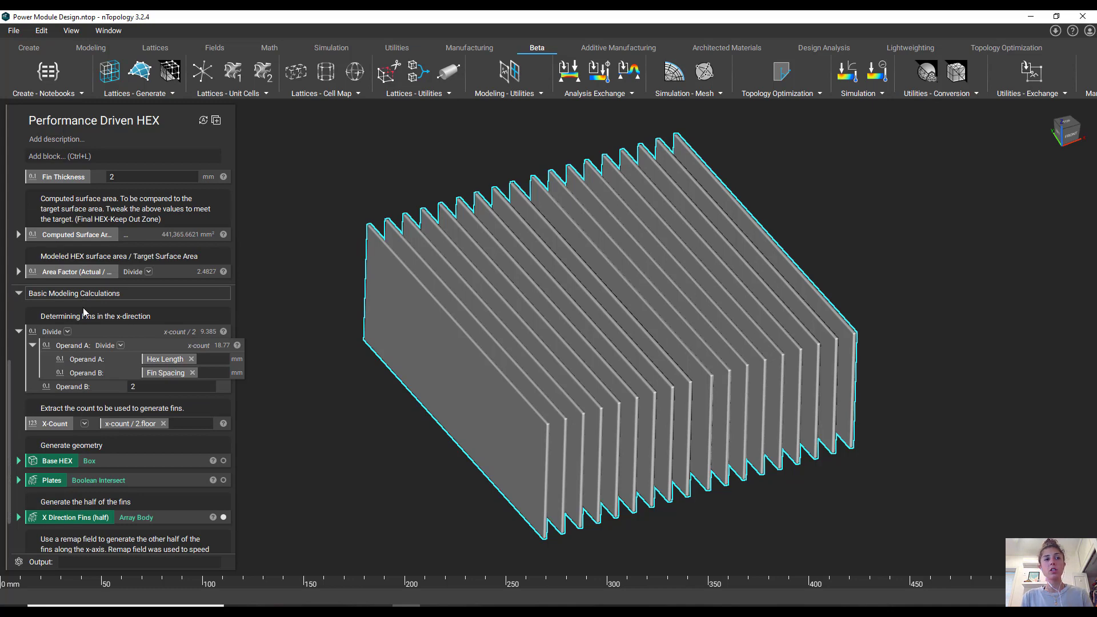
Check the Base HEX block among the basic geometry blocks and expand the Advanced Modeling Operations section
scroll(84, 308, down, 1)
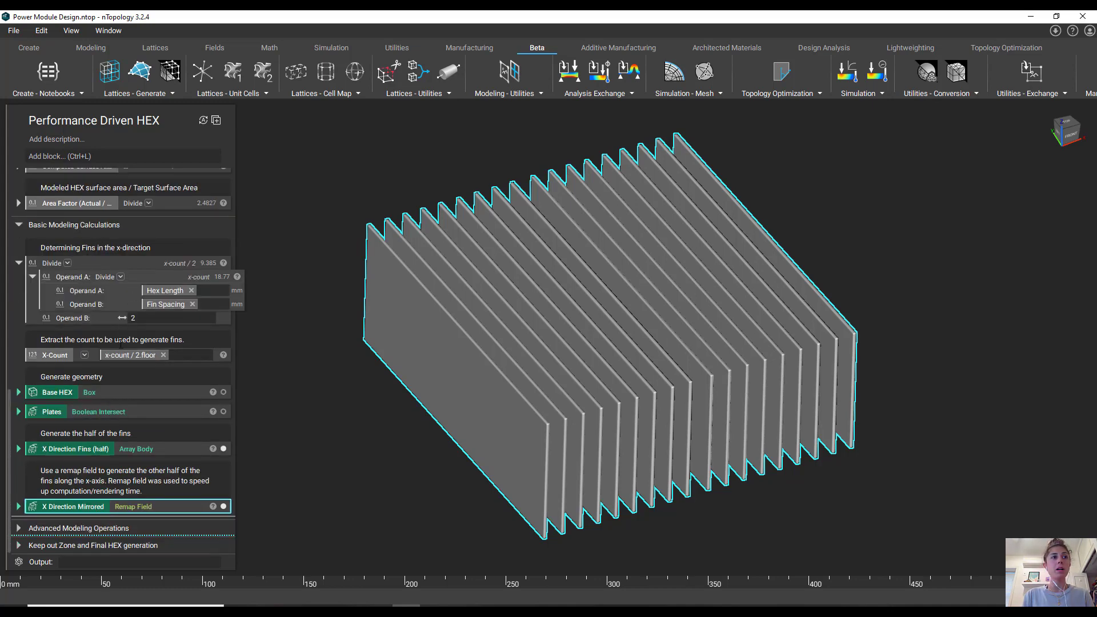
click(132, 392)
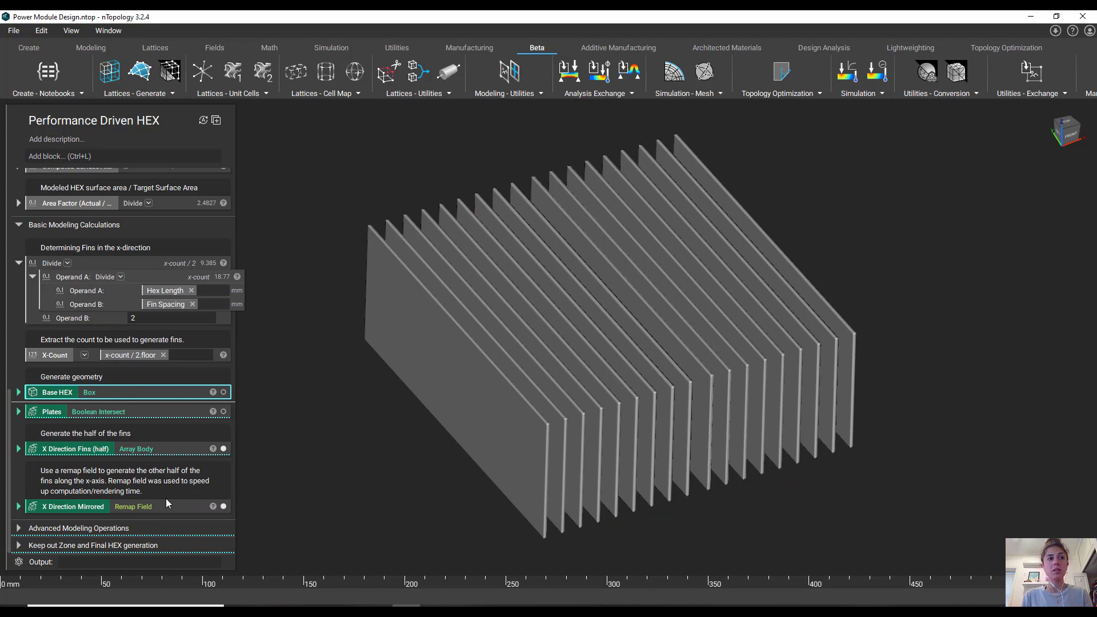
click(13, 528)
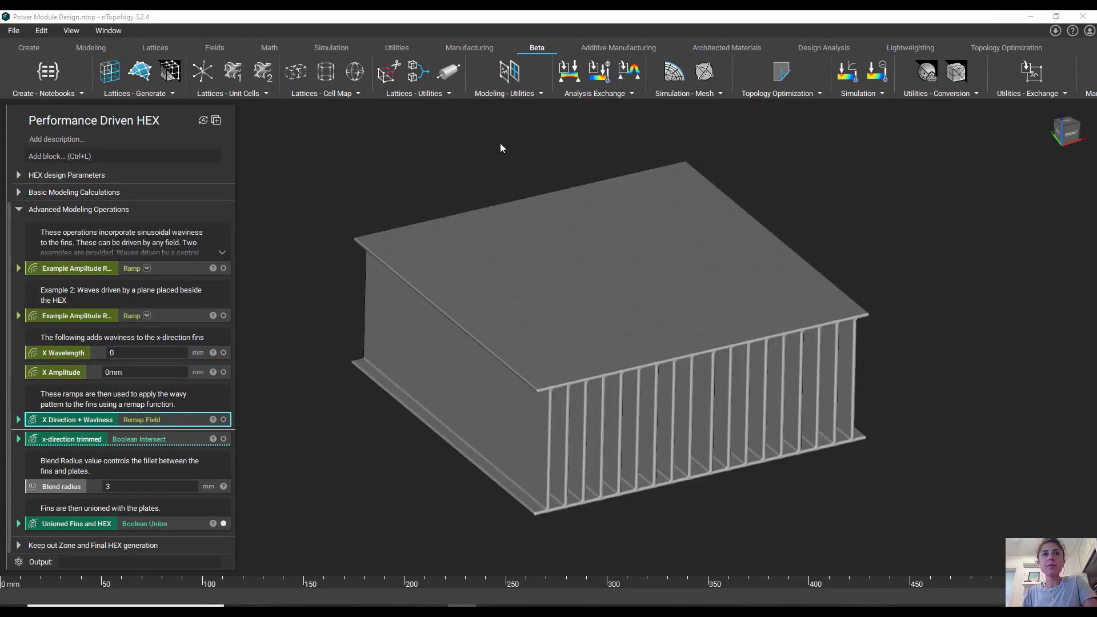
Section the Unioned Fins and HEX body with a global cut to inspect its straight fins, and close the section cut
right_drag(500, 147, 506, 327)
click(618, 360)
key(x)
right_drag(620, 361, 623, 385)
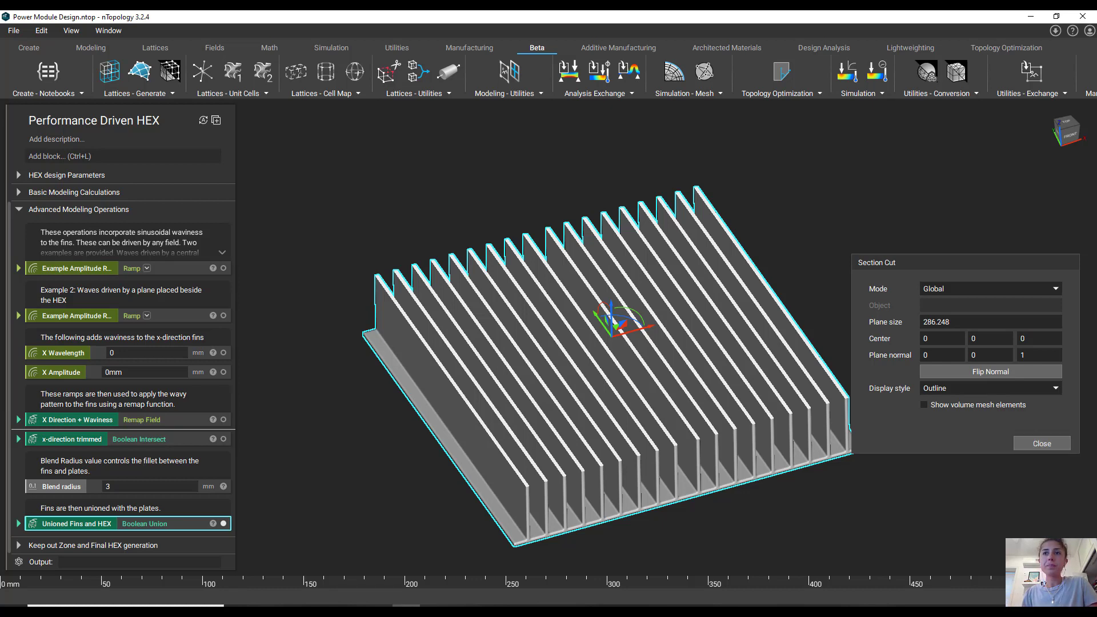
click(1032, 443)
Expand the X Direction + Waviness remap field to examine how wavelength and amplitude drive its X expression, and collapse it
click(18, 419)
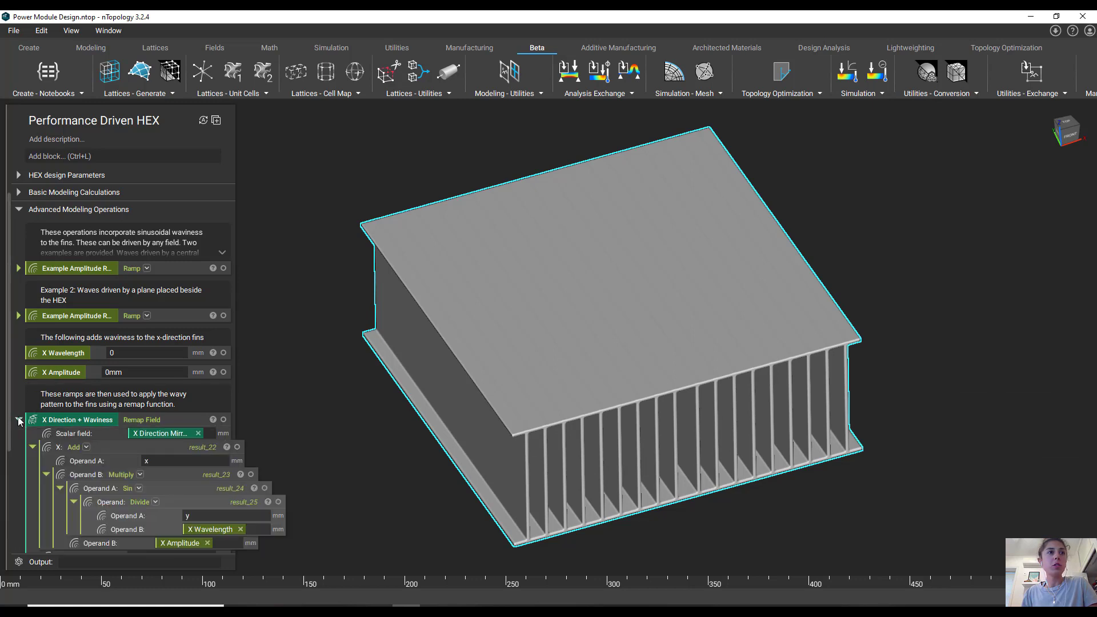
scroll(23, 423, down, 1)
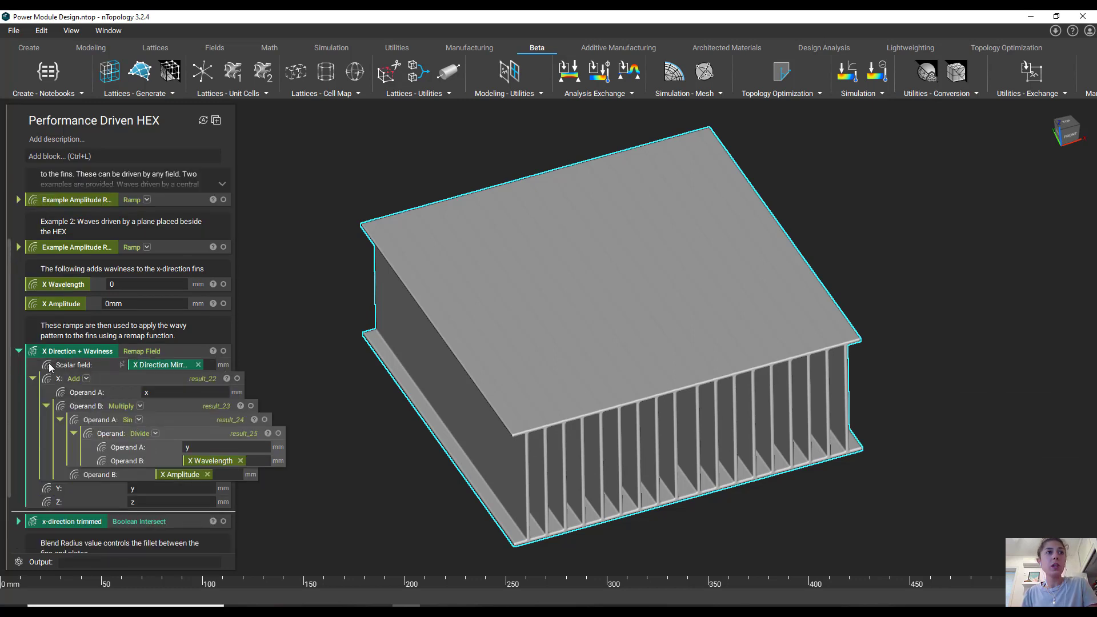
click(19, 351)
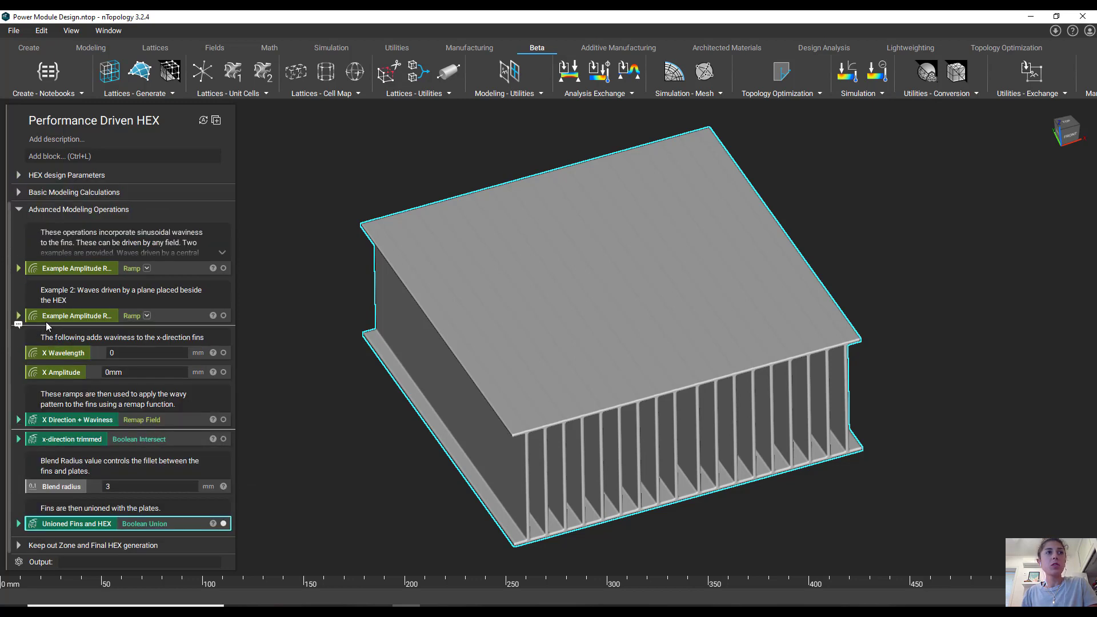
Expand the Example 2 amplitude ramp, display its driving plane beside the heat exchanger, and hide the plane and collapse the ramp
click(18, 315)
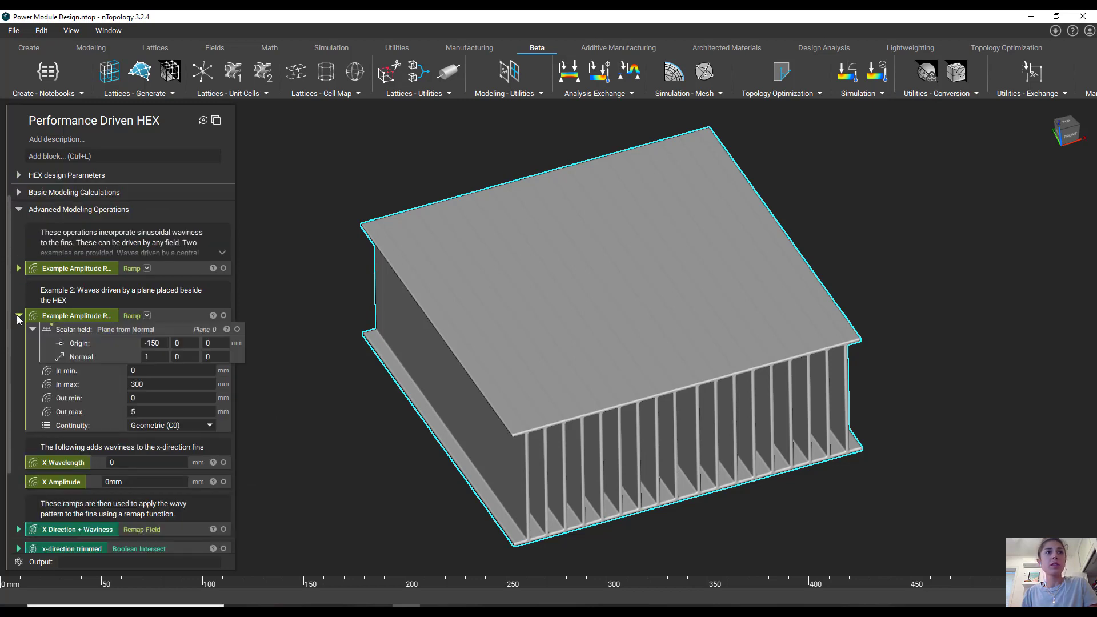
click(123, 334)
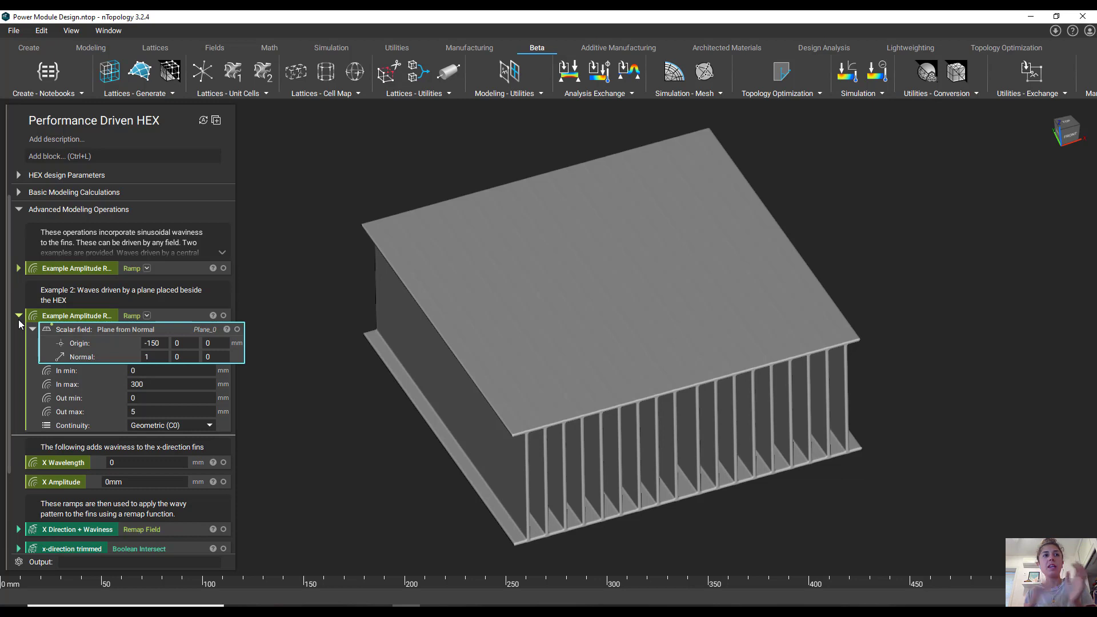
key(v)
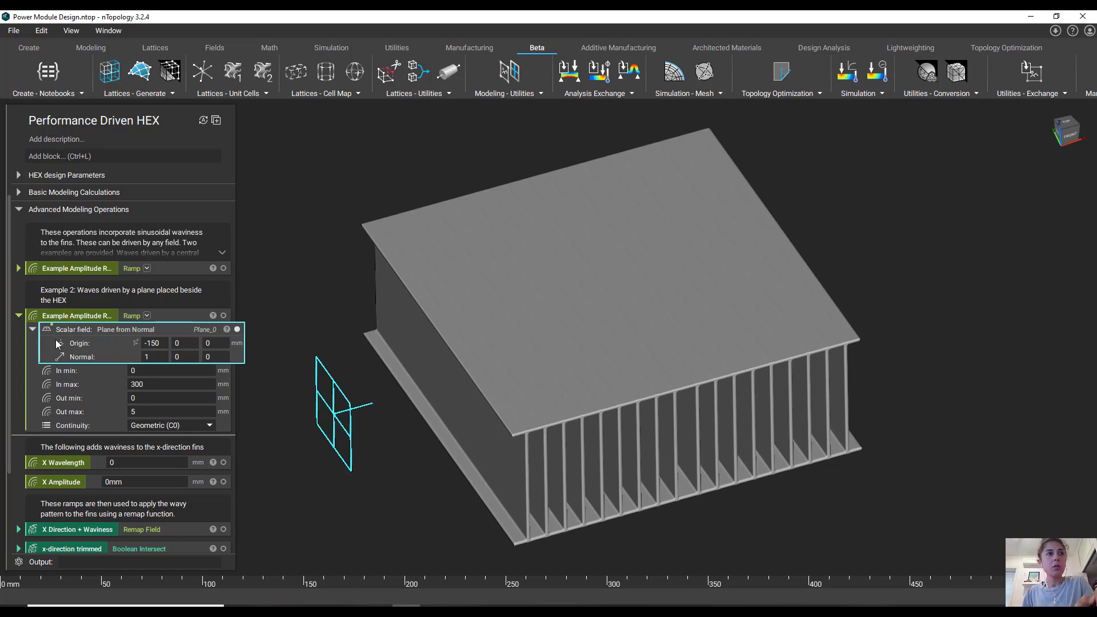
middle_drag(361, 419, 402, 403)
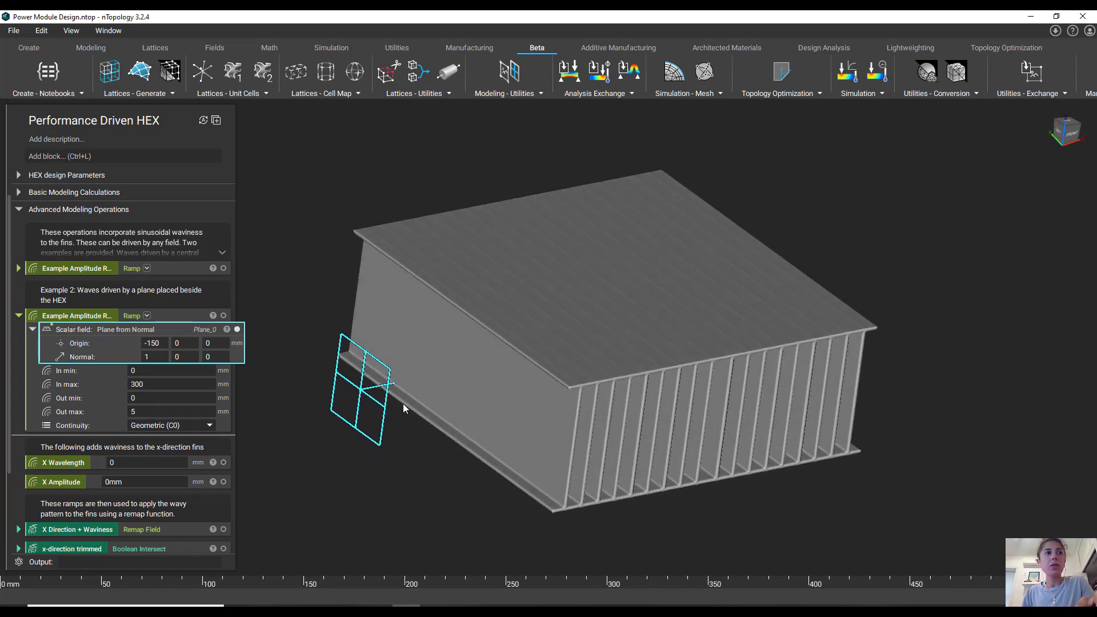
click(236, 329)
click(190, 317)
click(188, 317)
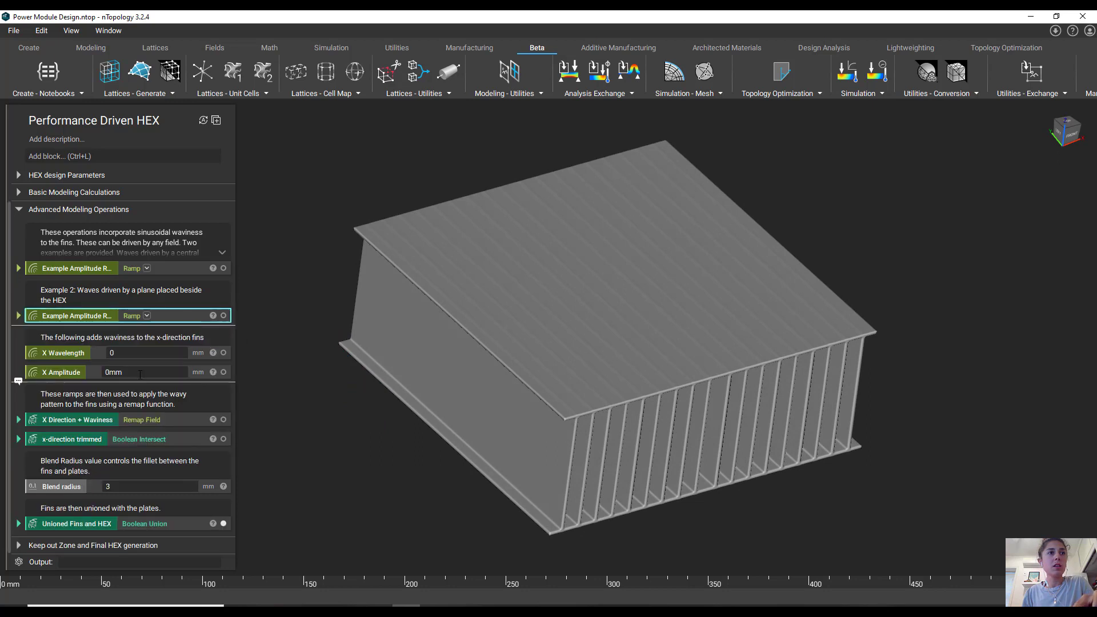
Set X Wavelength to 5 mm and assign the Example 2 amplitude ramp as the X Amplitude
click(134, 354)
text(5)
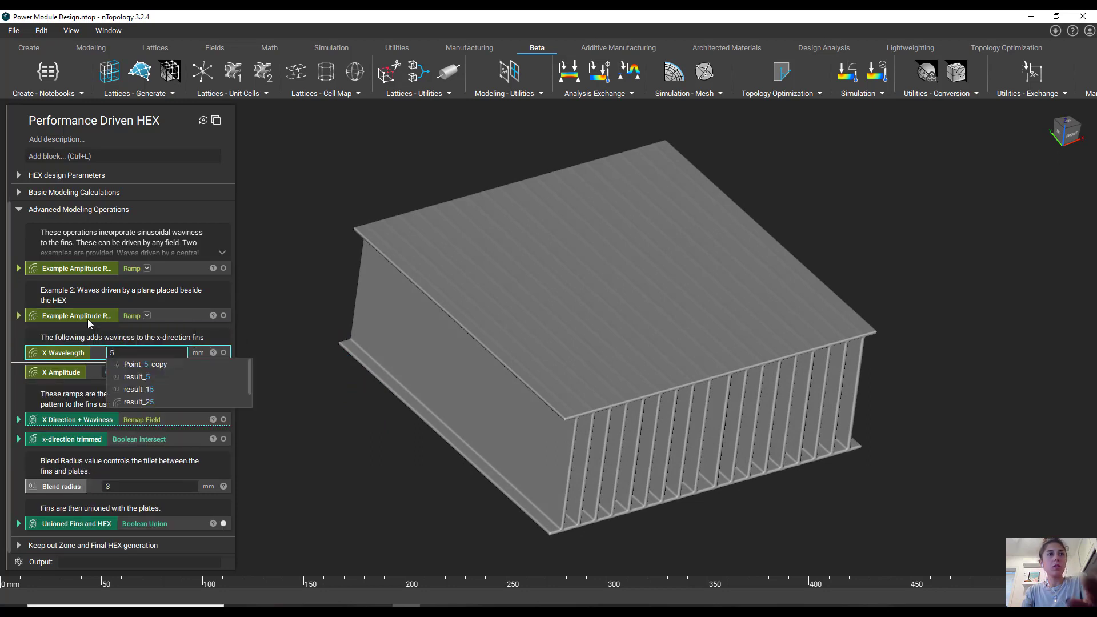
key(Return)
drag(174, 317, 180, 371)
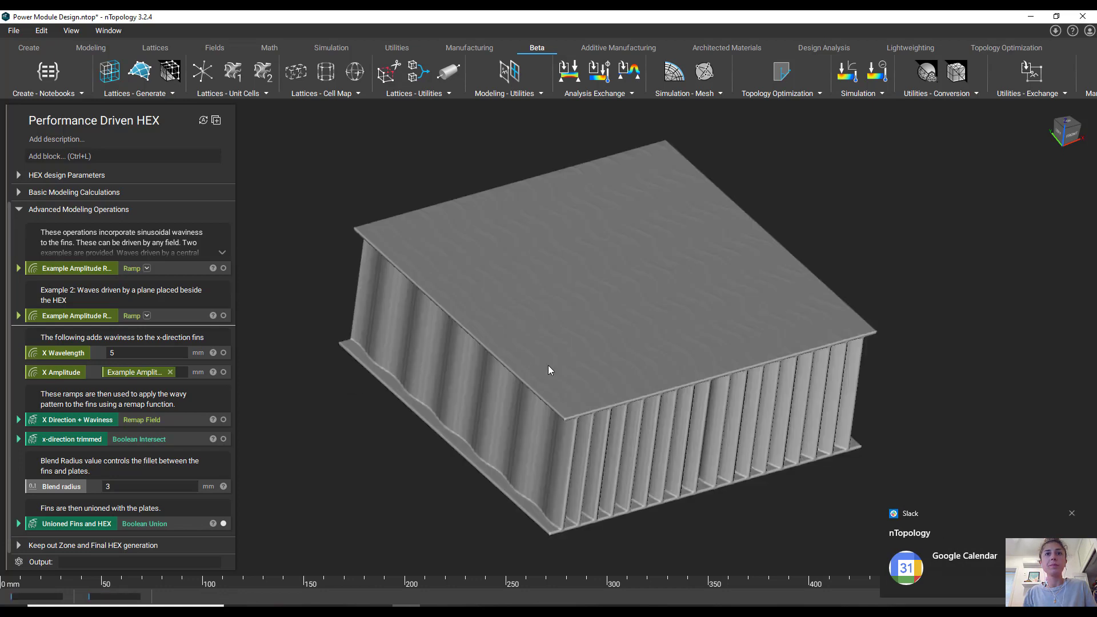
Section the Unioned Fins and HEX body to inspect the waviness of its fins from several angles, and close the section cut
right_drag(563, 397, 813, 509)
click(946, 479)
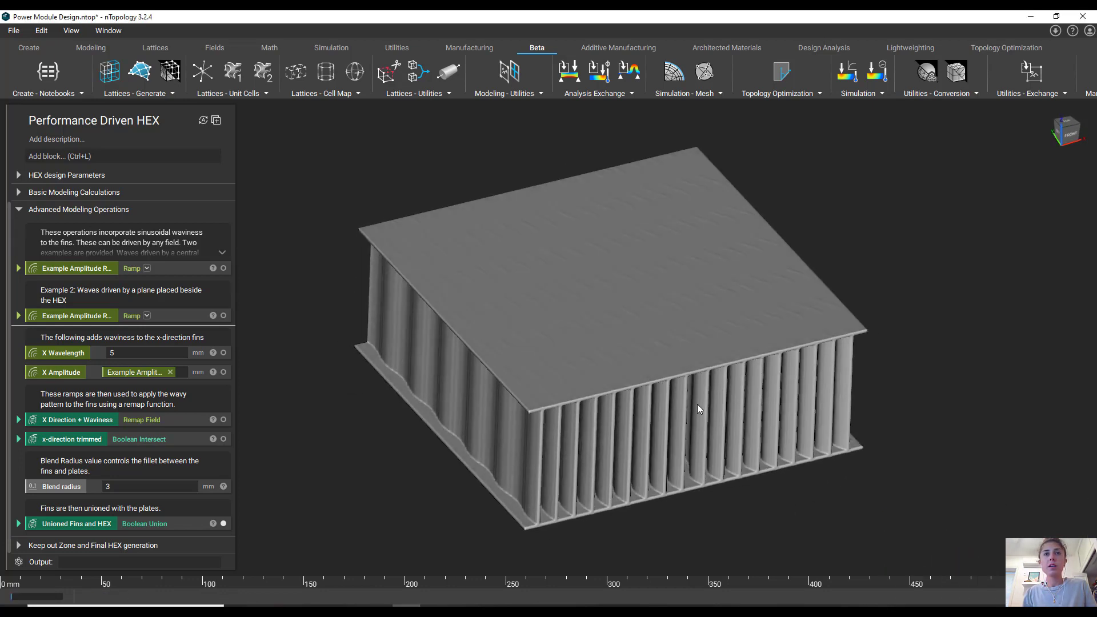
click(652, 403)
right_drag(653, 402, 652, 453)
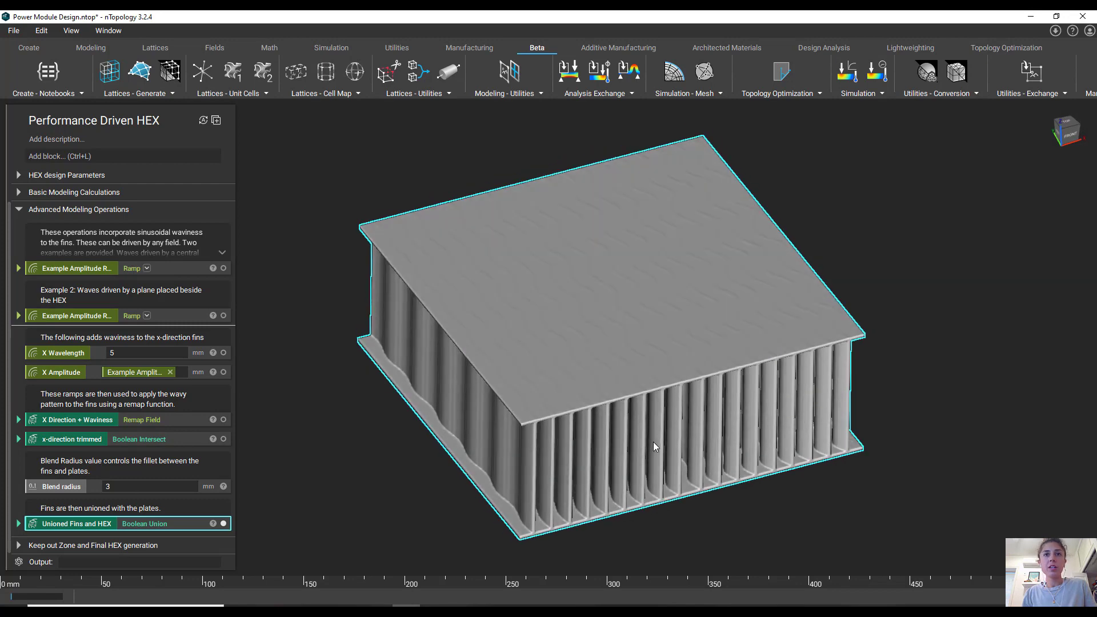
key(x)
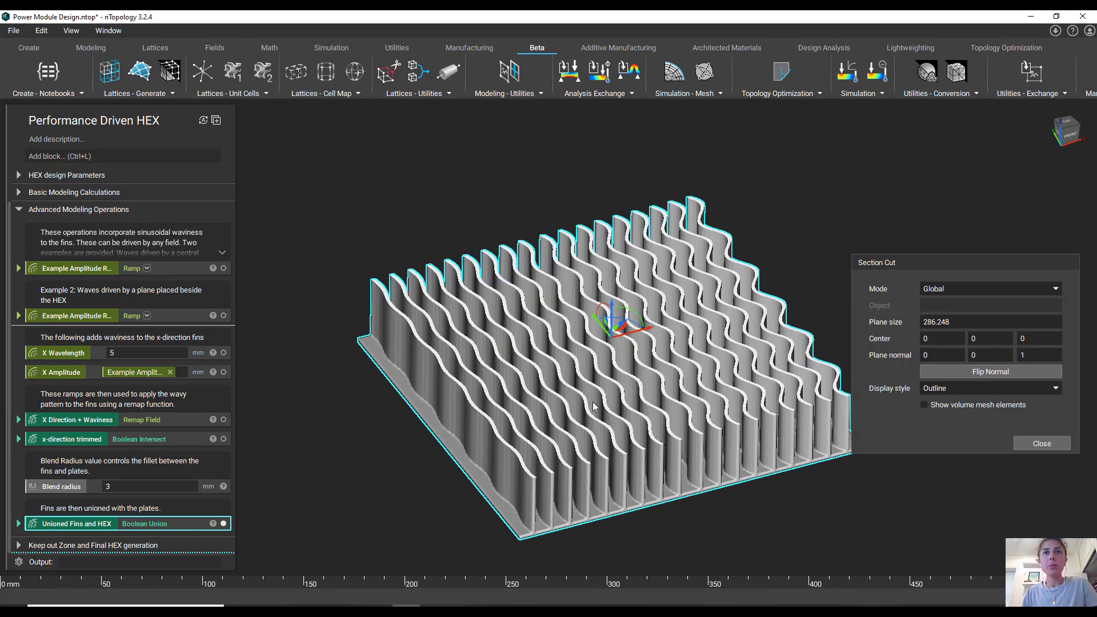
right_drag(592, 402, 603, 516)
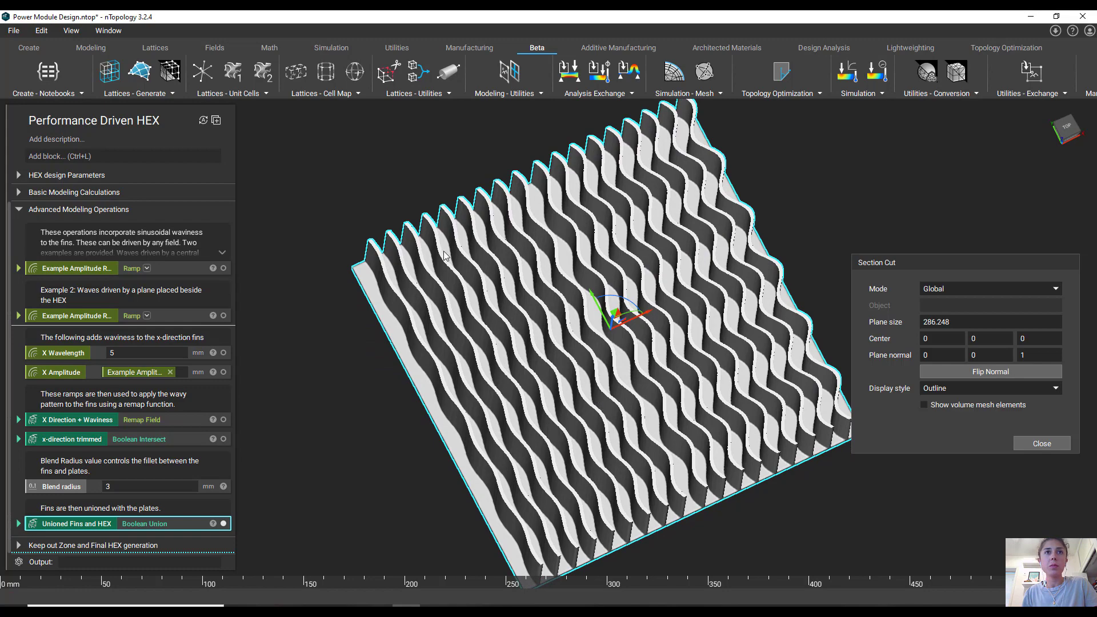
right_drag(561, 360, 607, 266)
click(310, 248)
click(1041, 443)
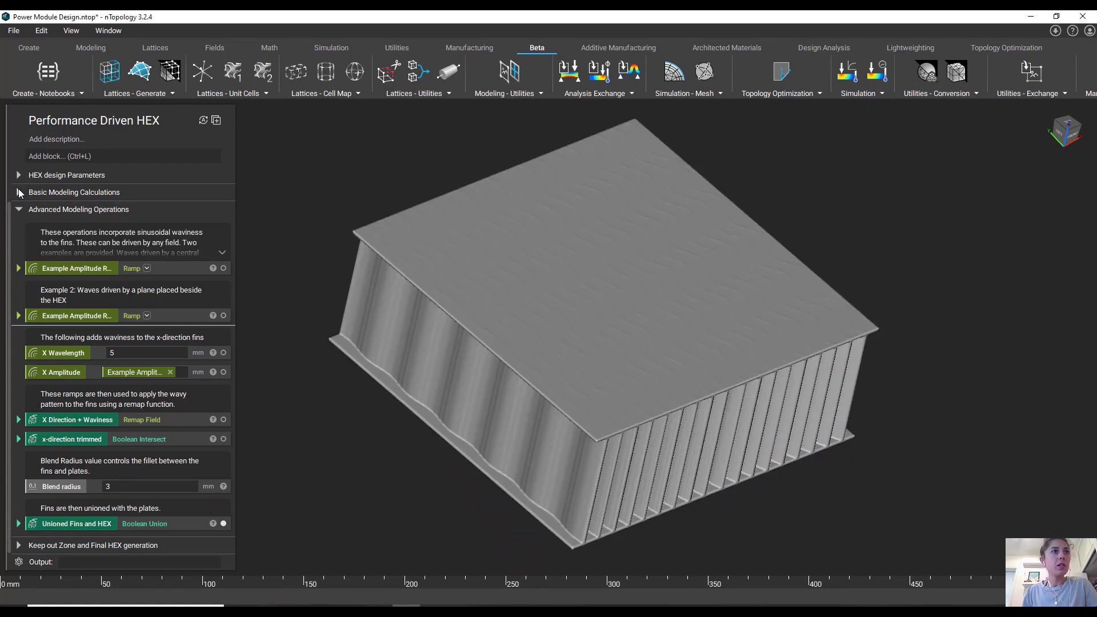
Expand HEX design Parameters to compare the Computed Surface Area and Area Factor for wavy and straight fins
click(21, 174)
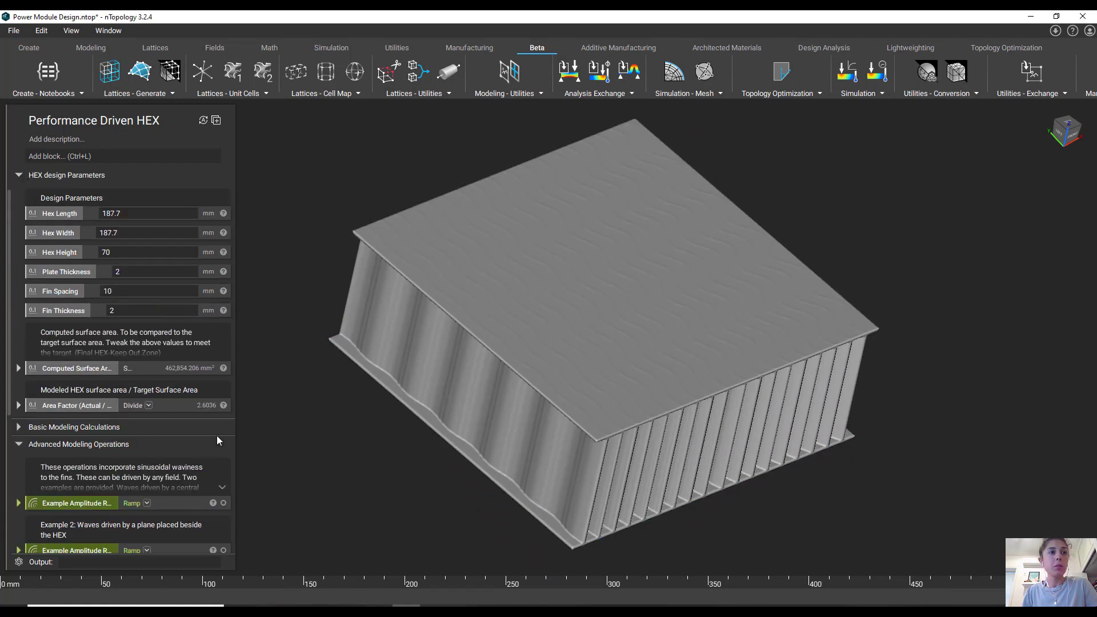
middle_drag(639, 430, 589, 384)
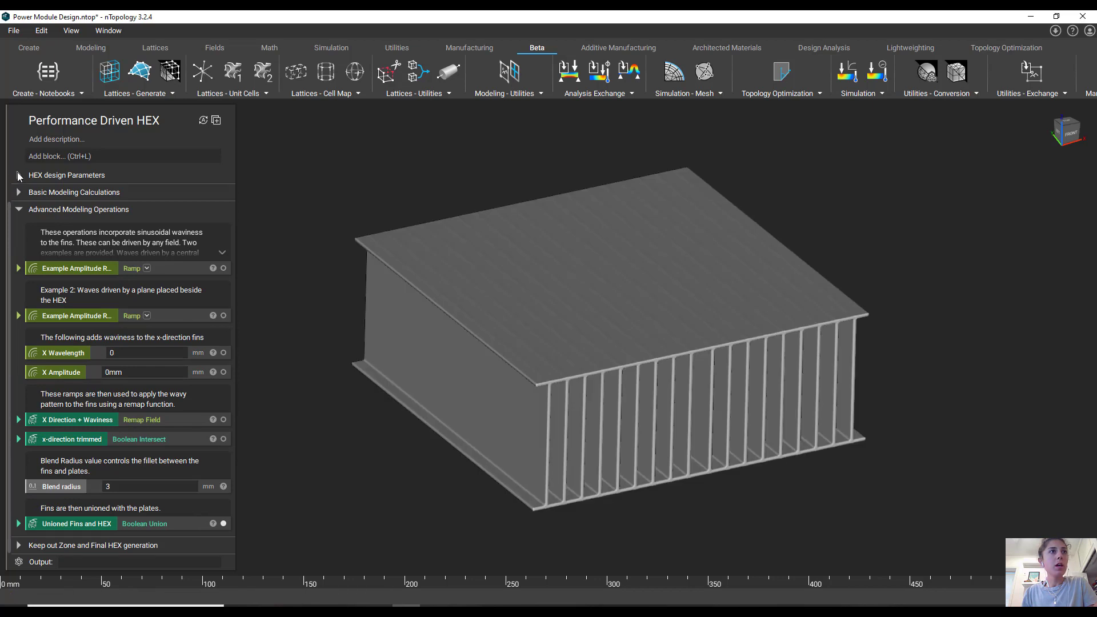
click(19, 174)
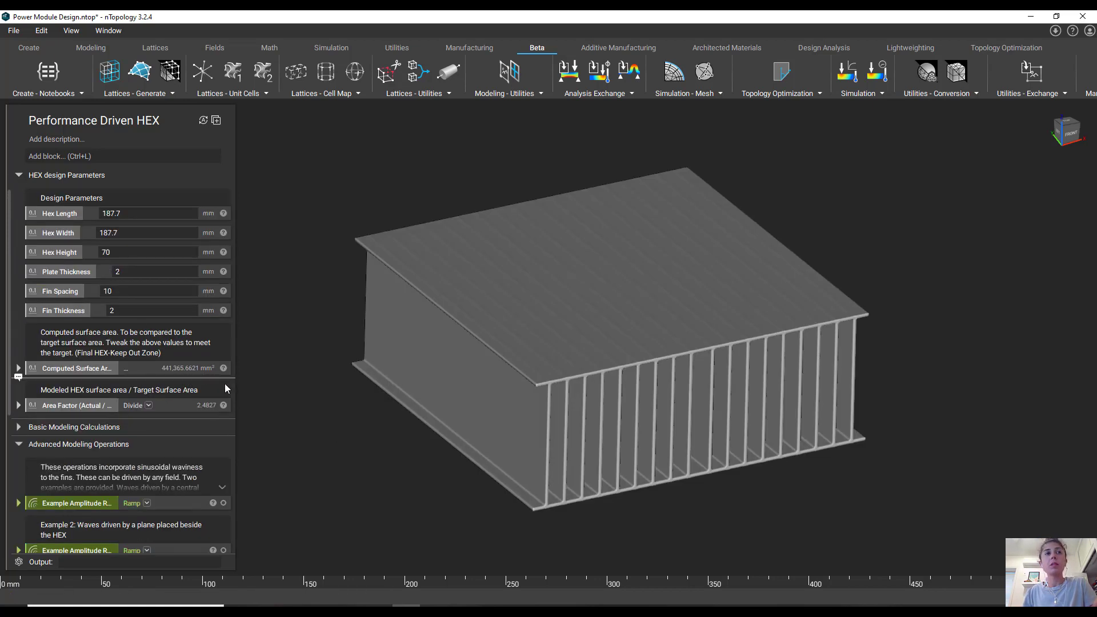
right_drag(426, 423, 421, 414)
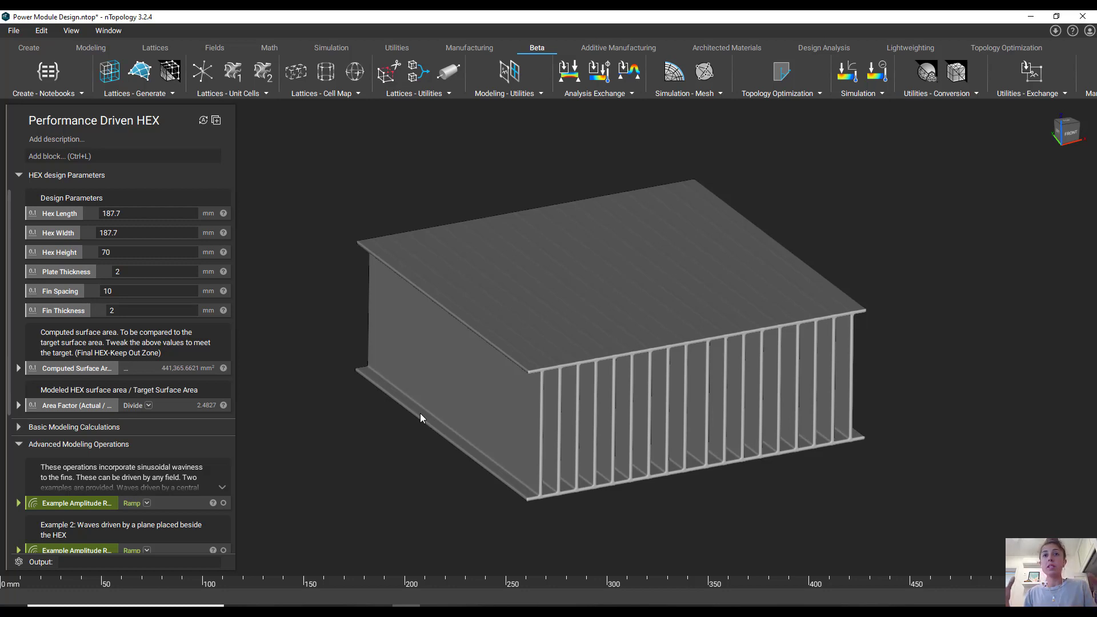
Expand Keep out Zone and Final HEX generation, review its blocks and display the KeepOutZone box over the heat exchanger
scroll(208, 448, down, 2)
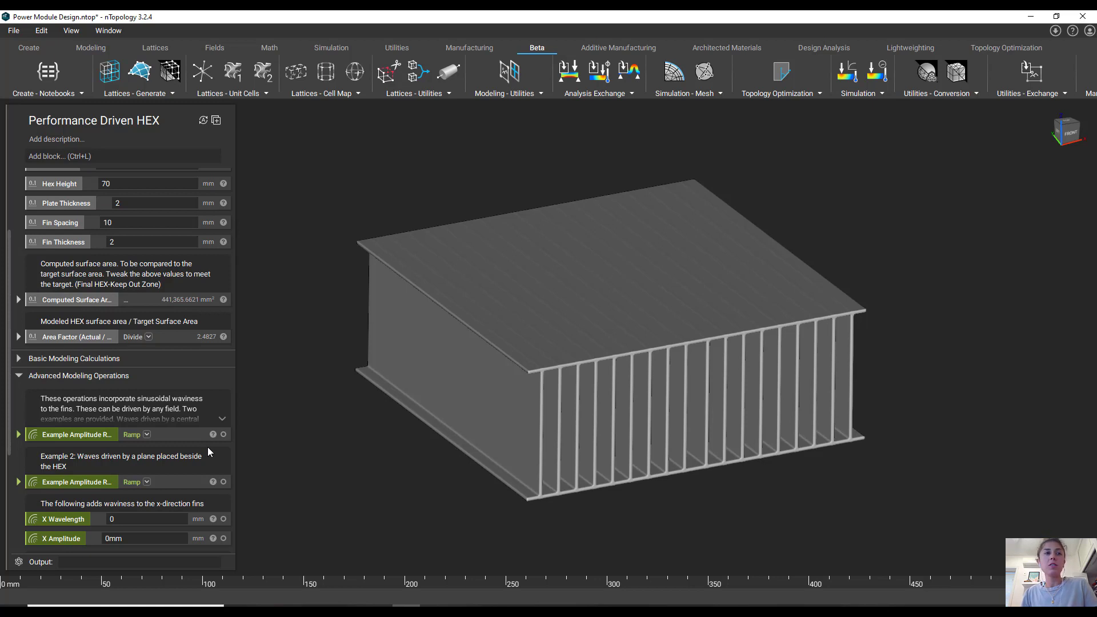
scroll(207, 446, down, 5)
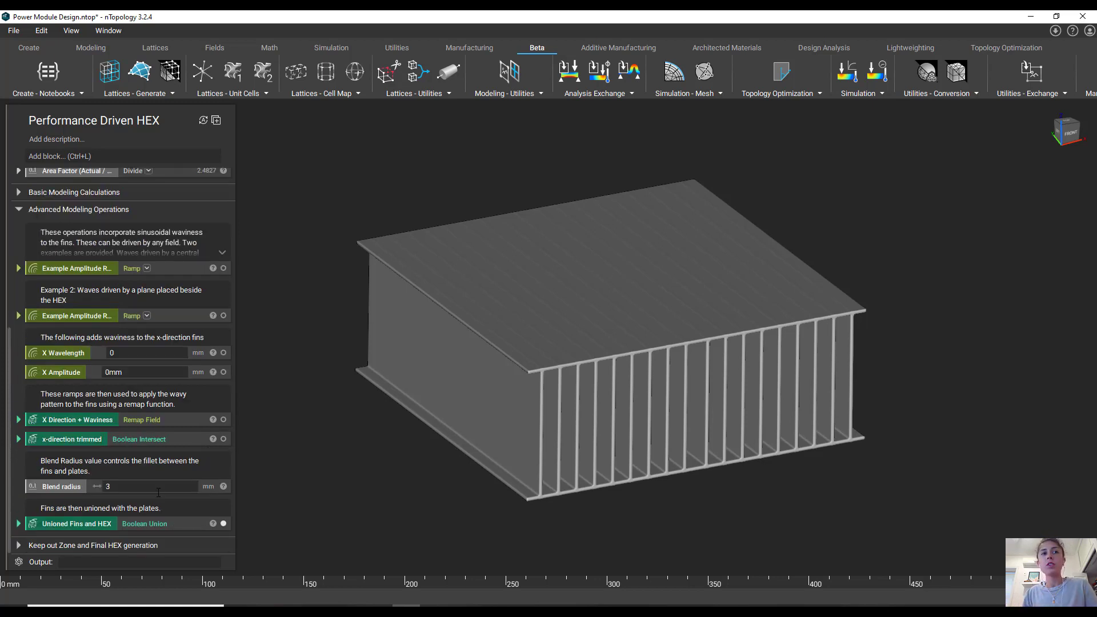
click(63, 545)
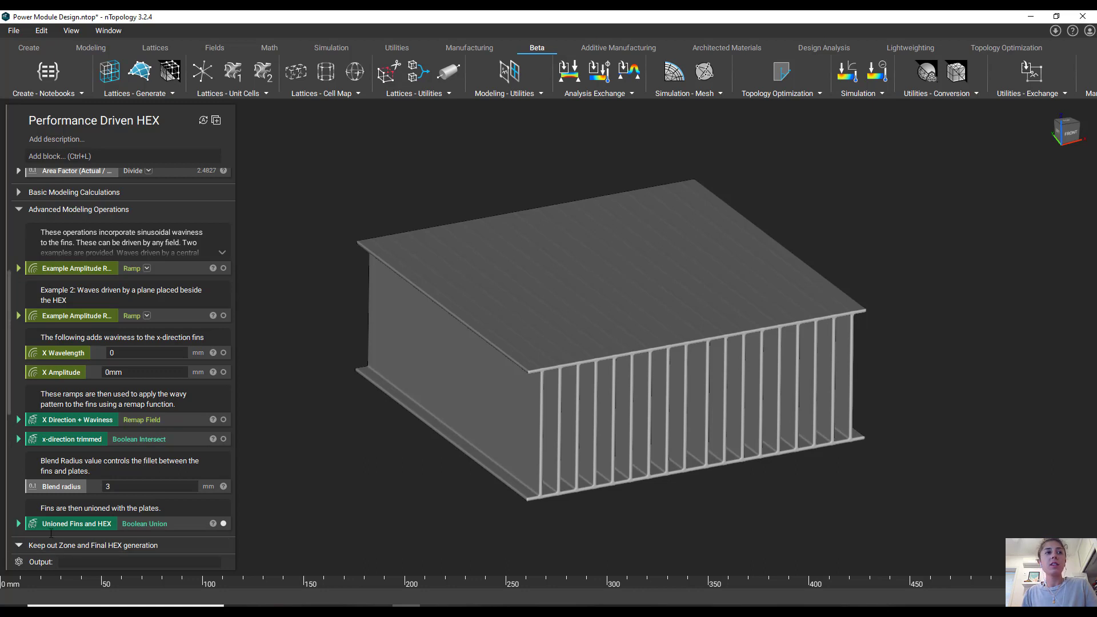
scroll(60, 520, down, 5)
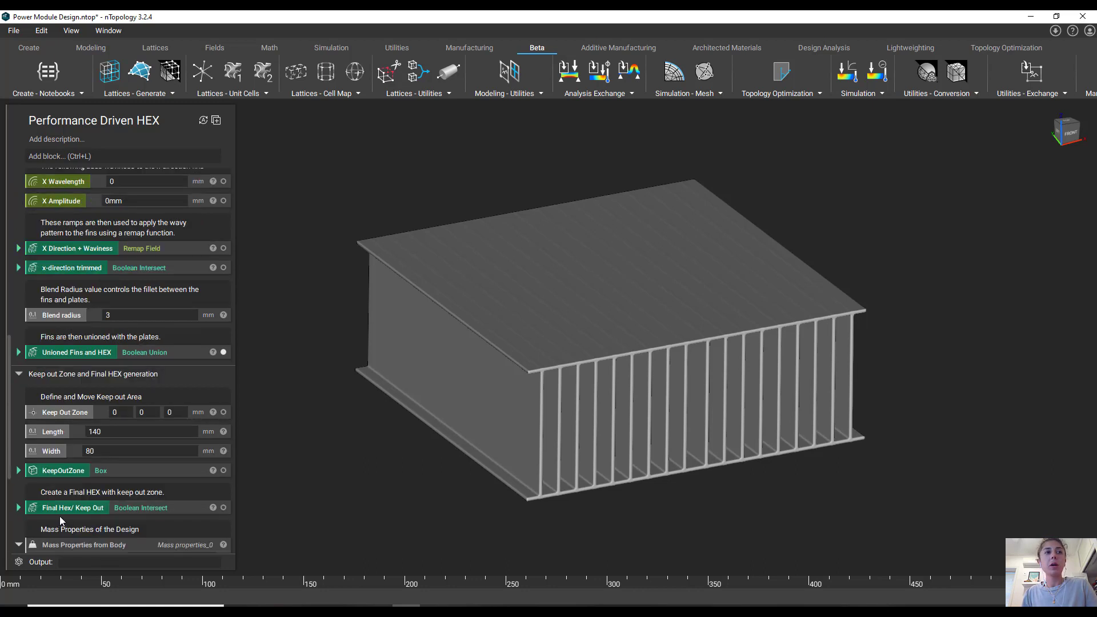
click(152, 472)
scroll(152, 472, down, 5)
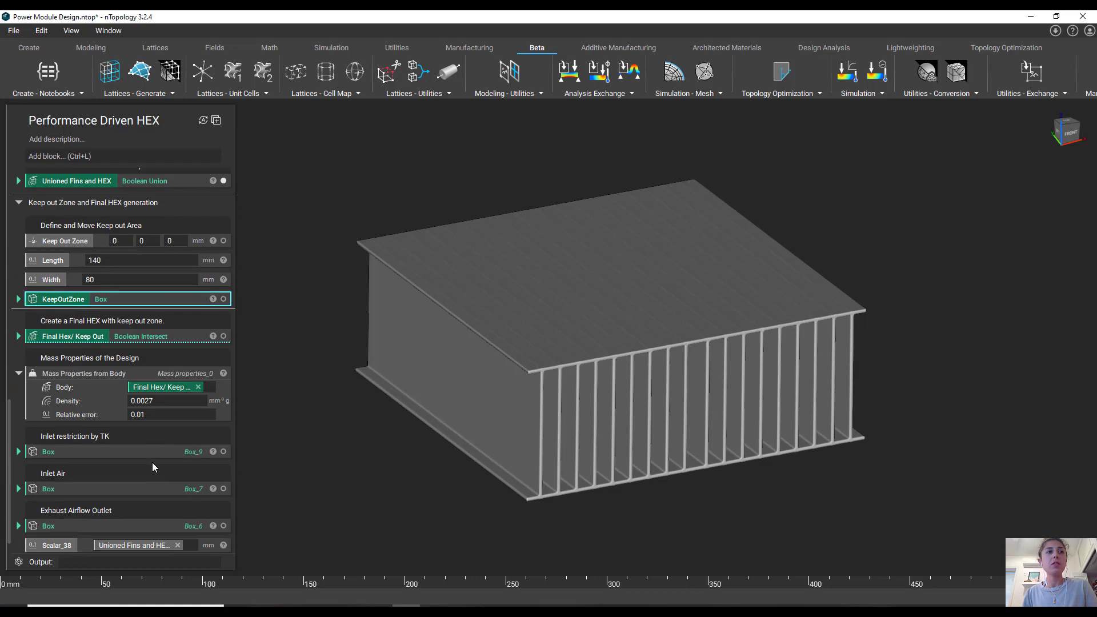
click(171, 337)
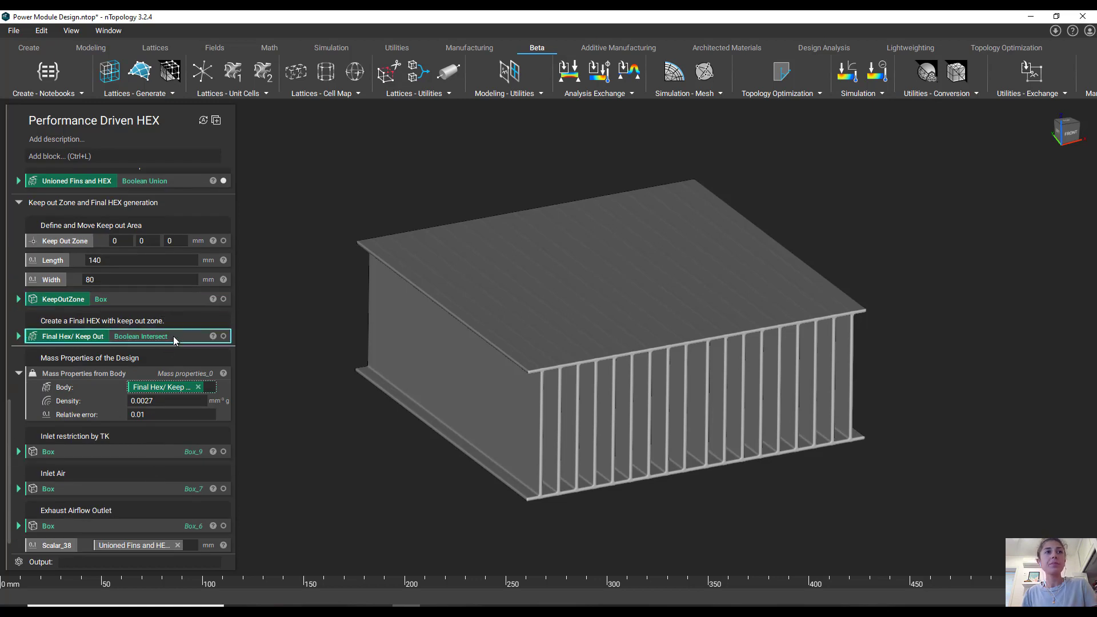
click(118, 302)
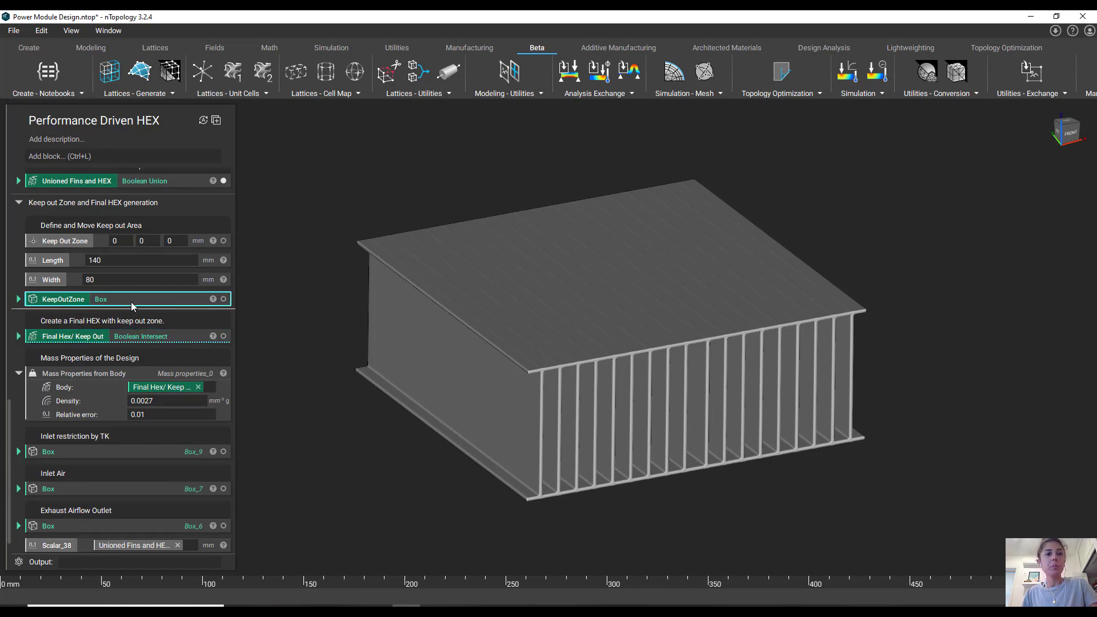
right_drag(542, 354, 553, 458)
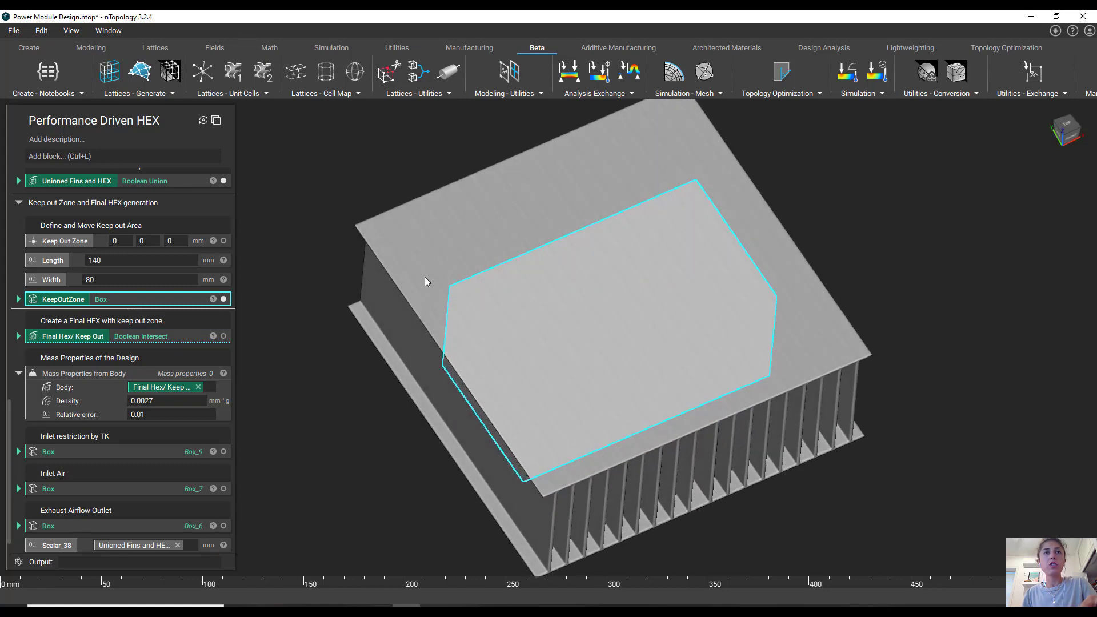
Display only the Final Hex/ Keep Out body and section it to inspect the keep-out area from above
click(176, 335)
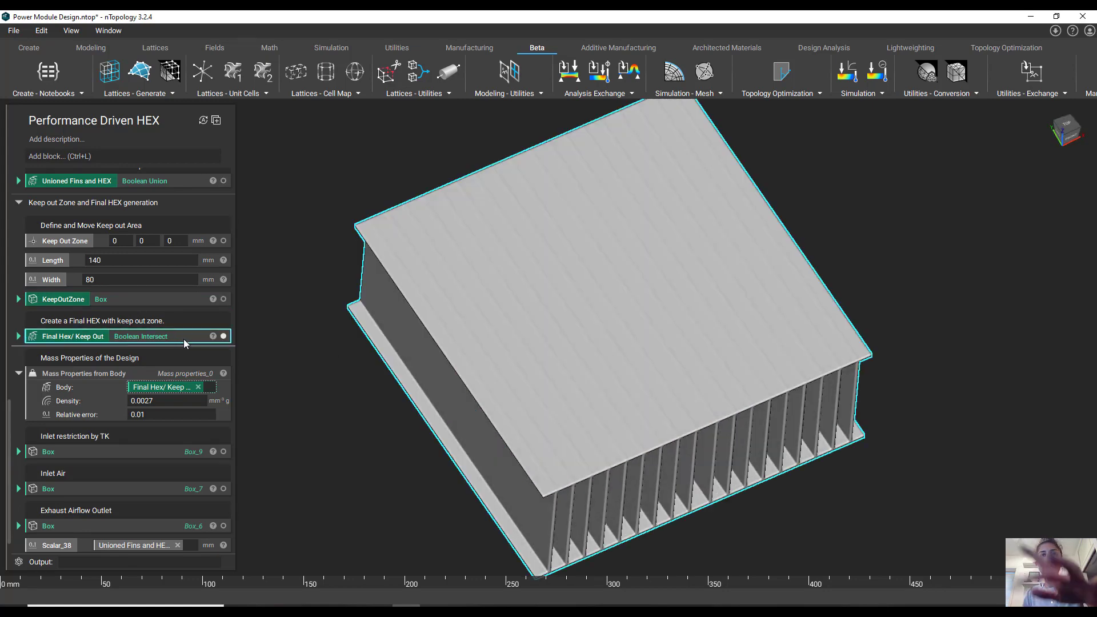
key(x)
right_drag(615, 378, 618, 474)
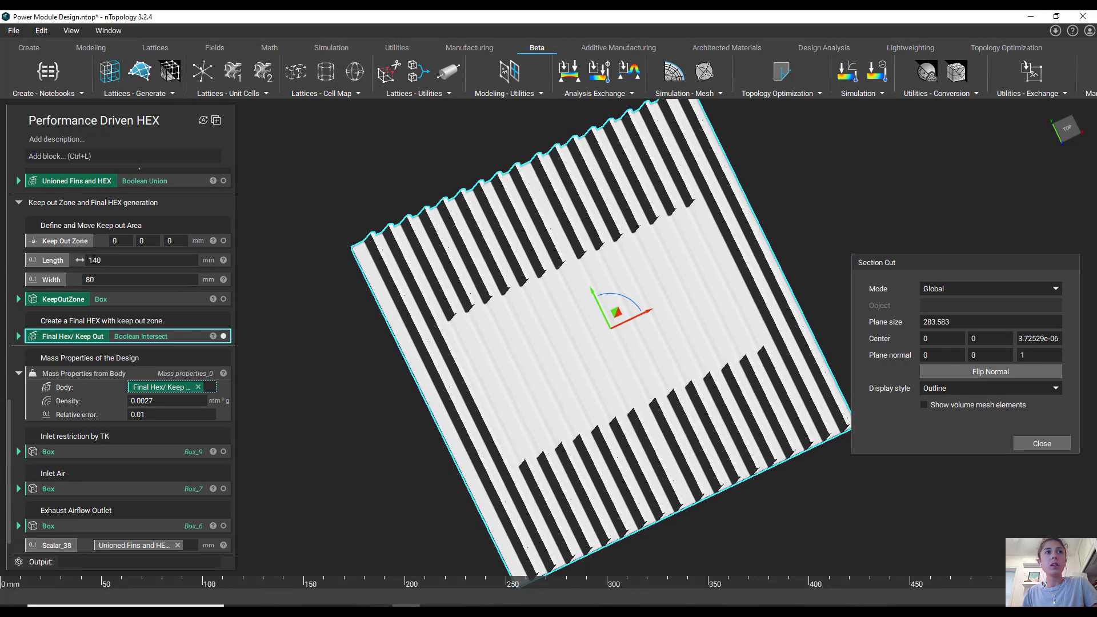
Set the keep-out zone's Width to 100 mm and inspect the sectioned final heat exchanger
click(123, 260)
click(120, 278)
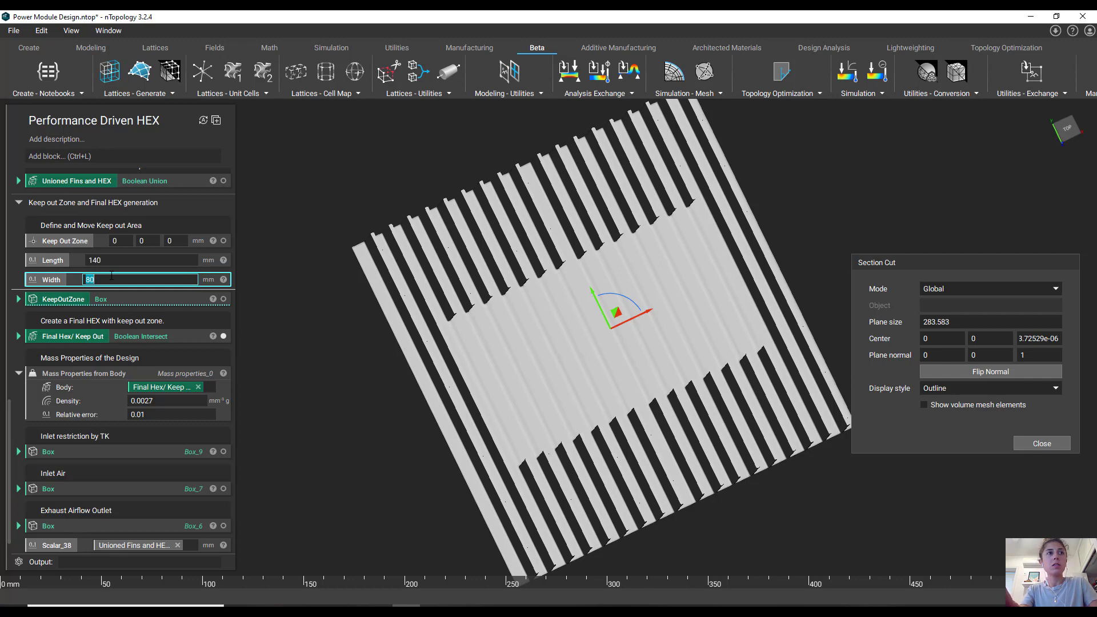
text(100)
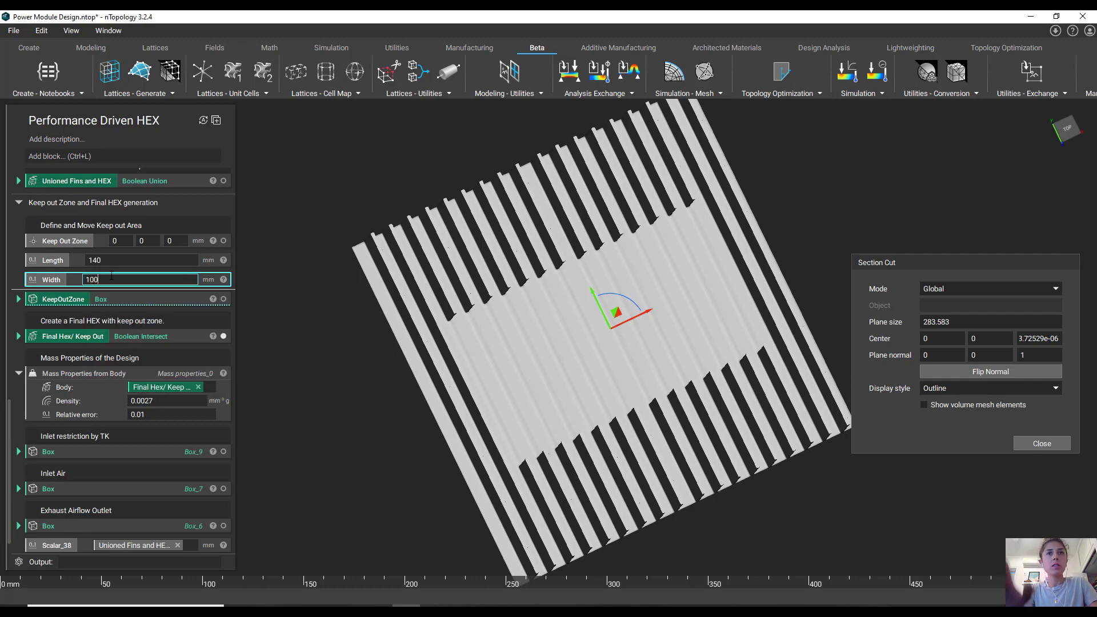
key(Return)
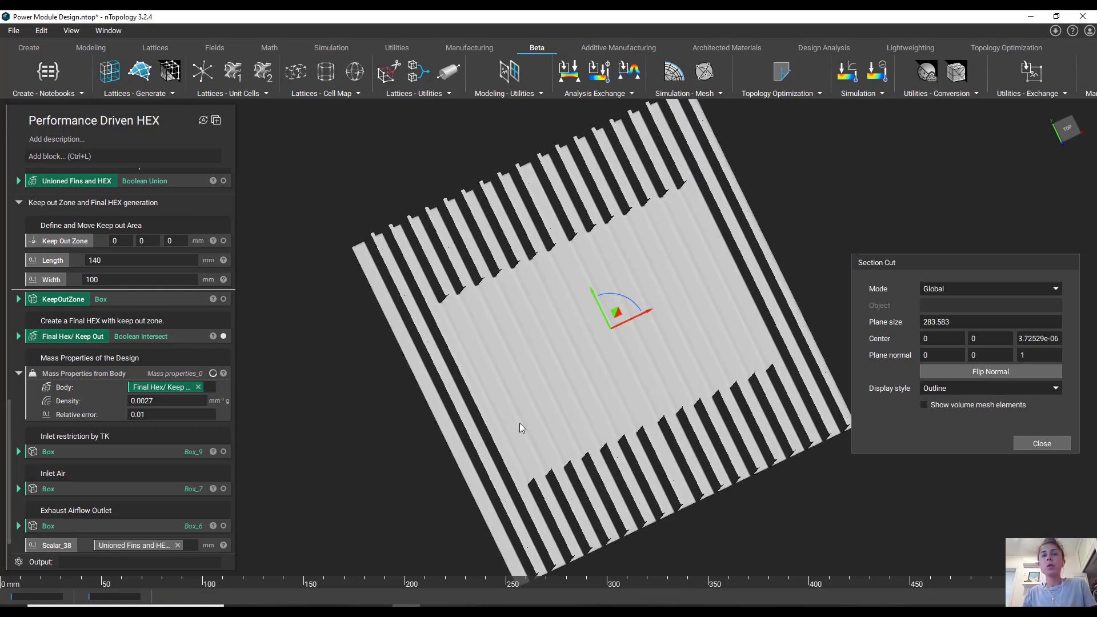
right_drag(521, 448, 533, 409)
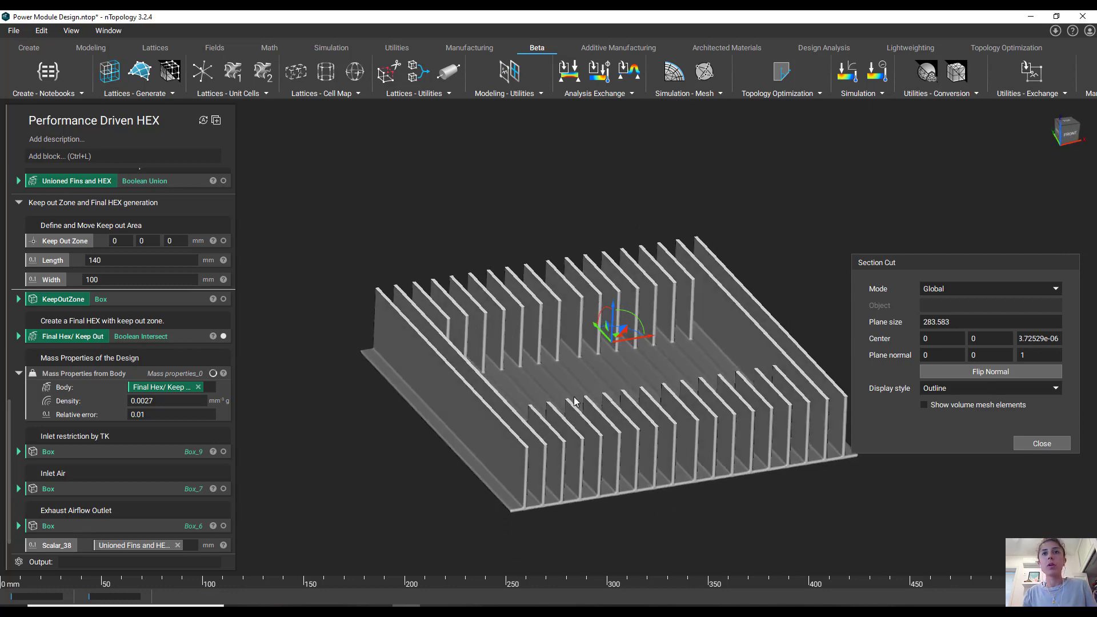